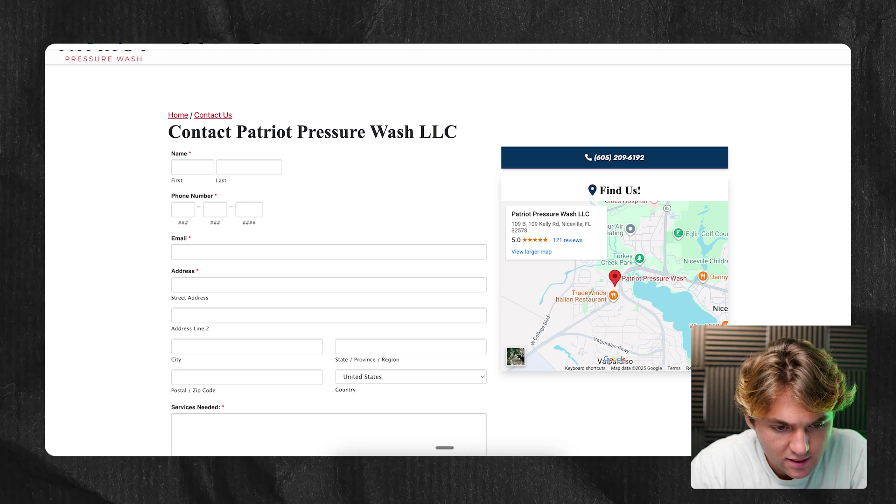
- Review the fields of the existing Patriot Pressure Wash contact form and browse the themes available for Form 2
scroll(448, 252, "down", 5)
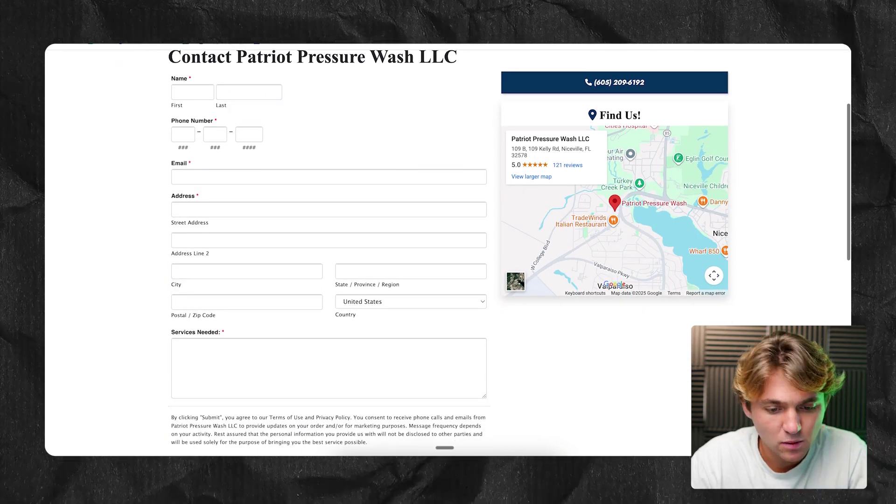
scroll(448, 252, "up", 2)
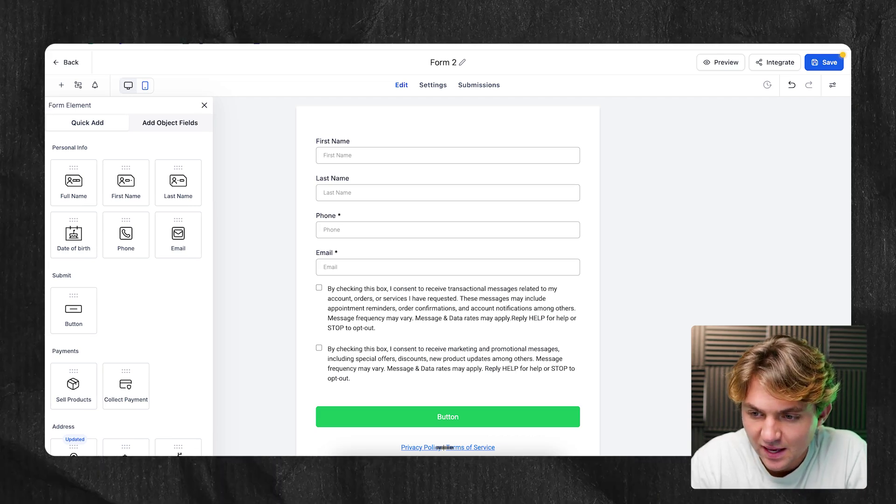
left_click(833, 85)
left_click(761, 123)
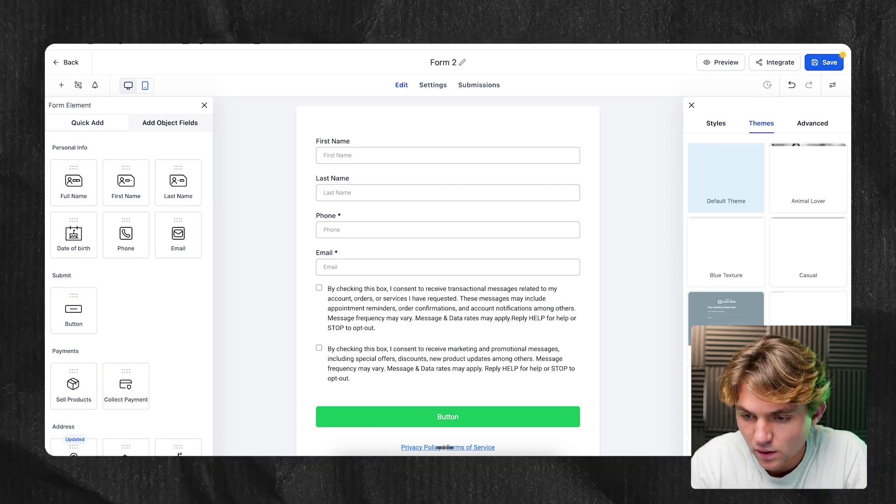
scroll(767, 233, "down", 5)
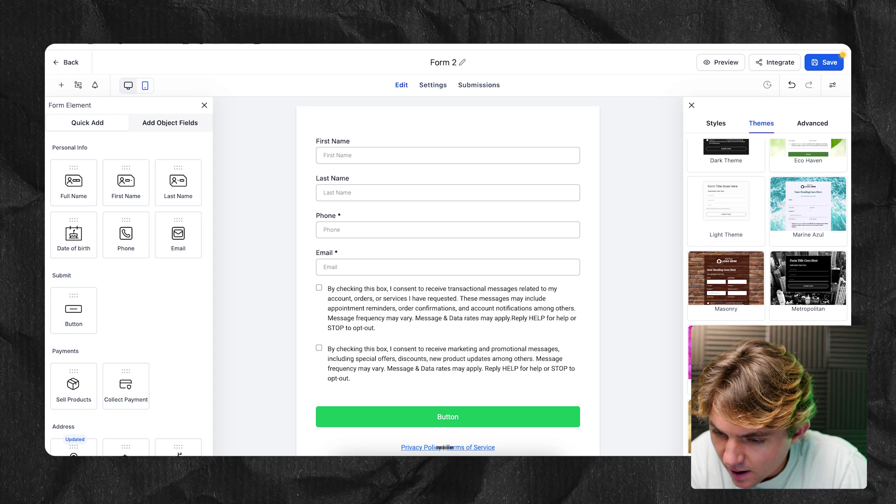
scroll(767, 233, "down", 4)
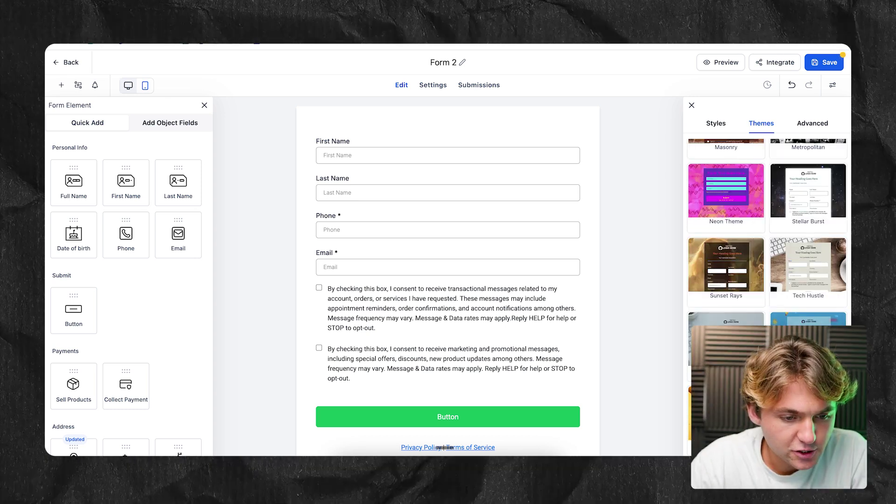
- Start a new custom field for the Contact object using the Multi Line type
left_click(169, 123)
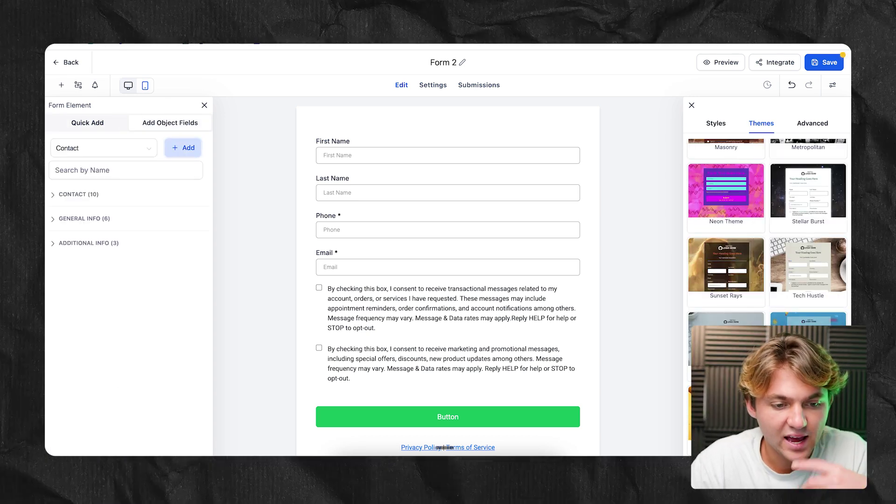
left_click(183, 147)
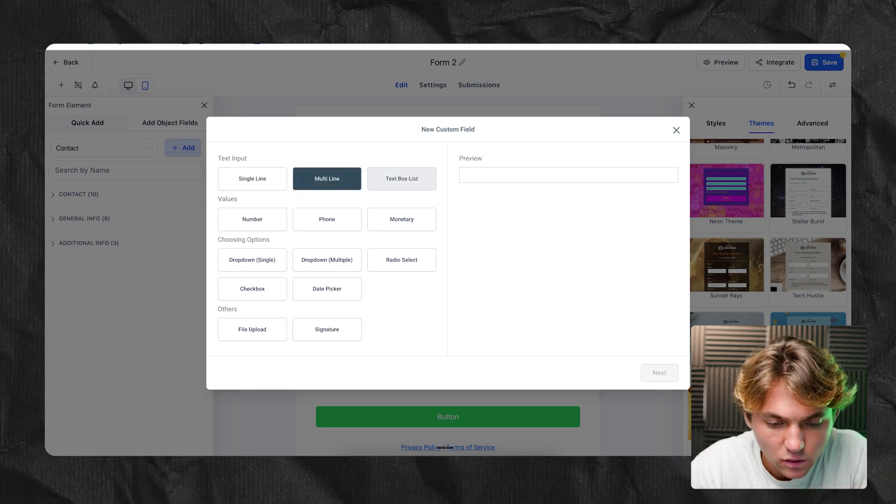
left_click(252, 329)
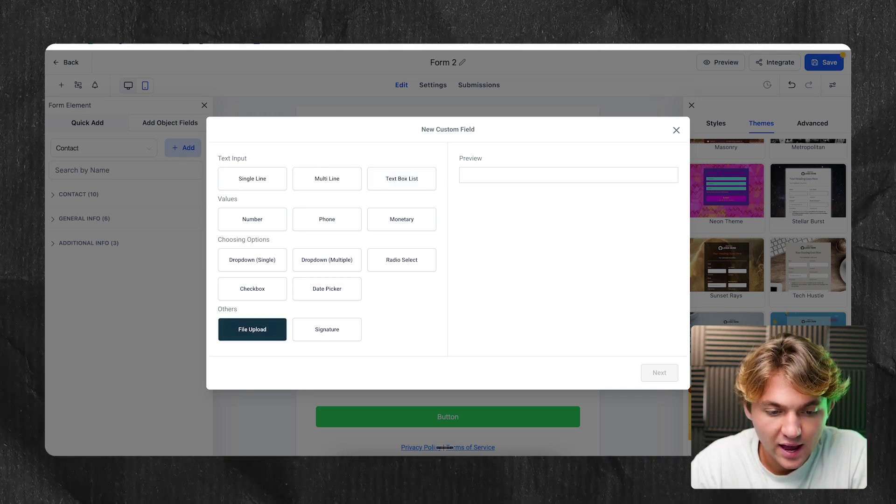
left_click(326, 179)
left_click(659, 372)
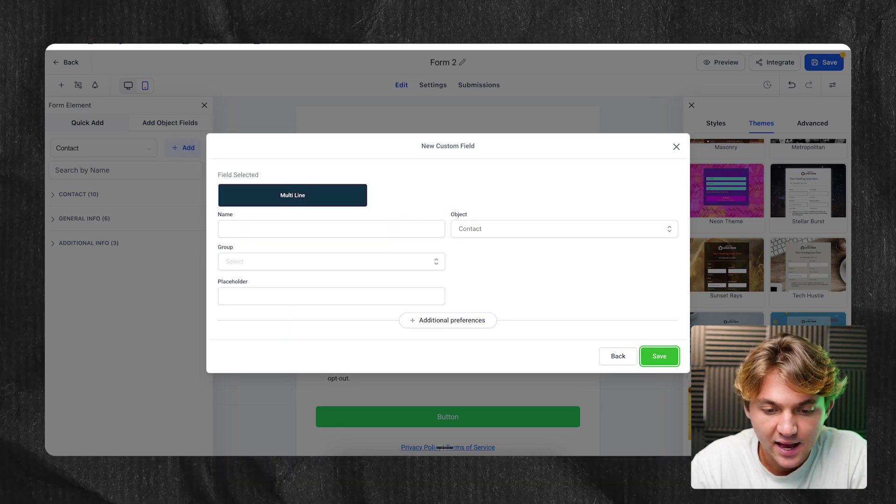
- Name the custom field Services Needed, keep it in the Contact group with no placeholder, and save it
left_click(330, 228)
type("Wh")
key("BackSpace")
key("BackSpace")
type("Ser")
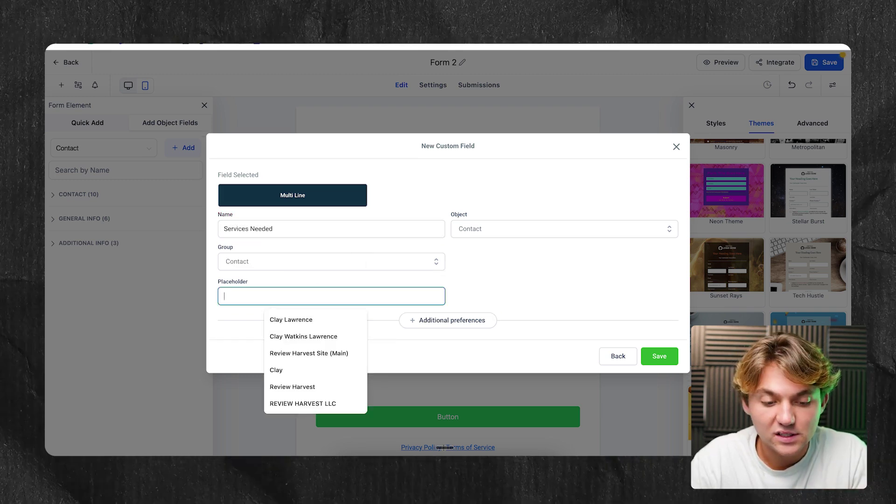
key("Tab")
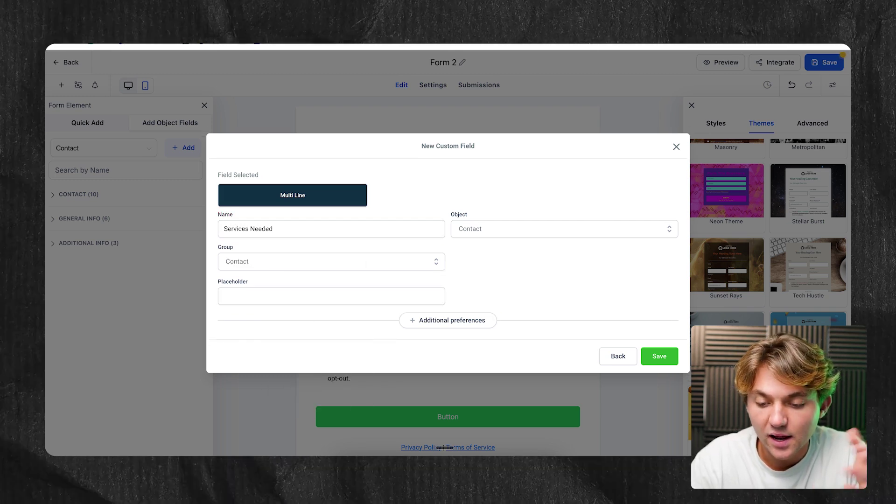
left_click(658, 356)
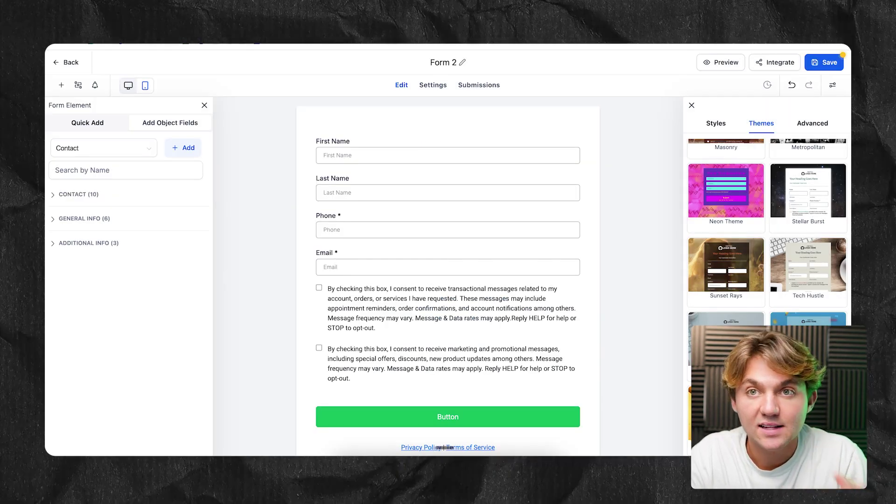
- Place the Services Needed field from the Contact fields into the form directly below the Email field
scroll(448, 276, "down", 1)
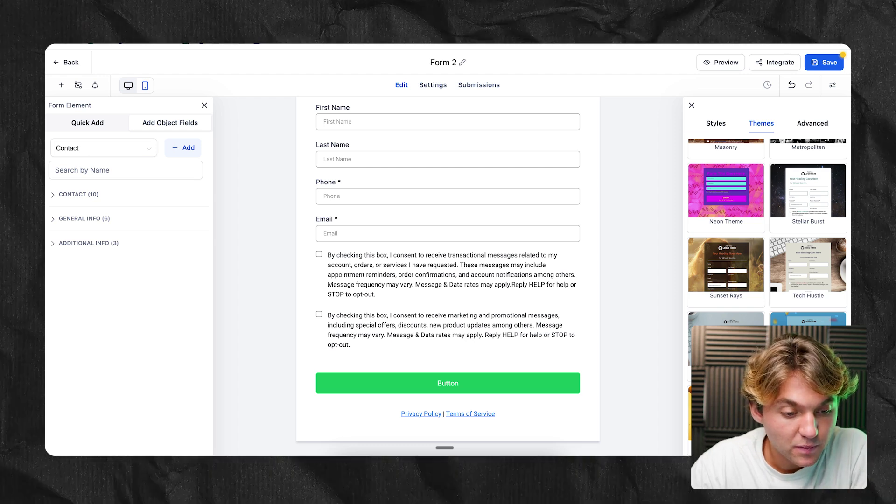
left_click(78, 194)
scroll(128, 308, "down", 1)
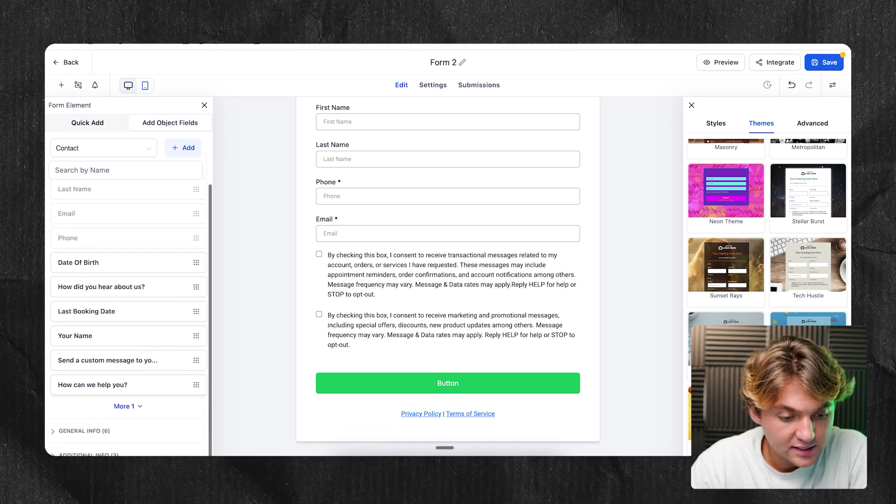
left_click(127, 405)
left_click_drag(128, 410, 340, 271)
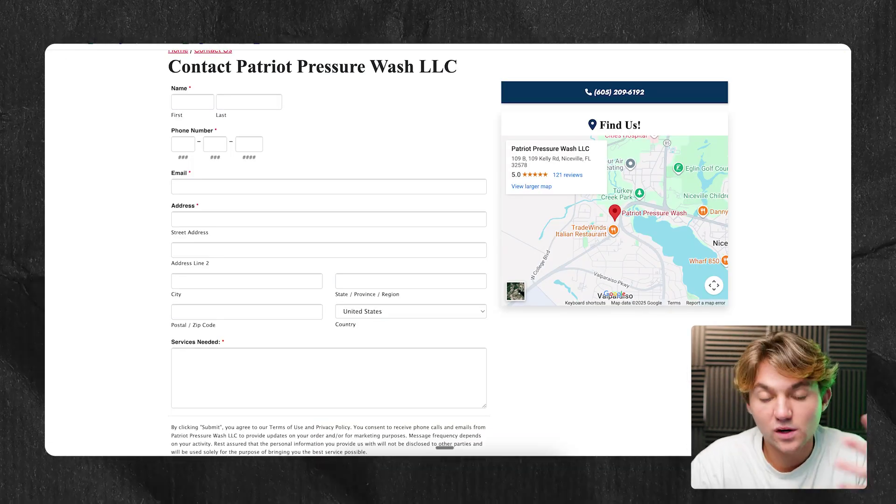
scroll(448, 247, "down", 3)
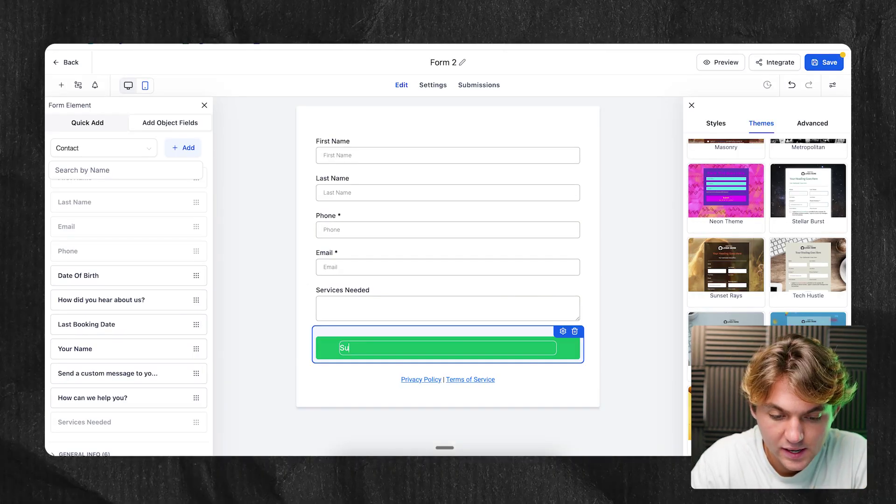
- Change the form button's text to Submit and its background colour to dark blue
type("bmit")
key("Return")
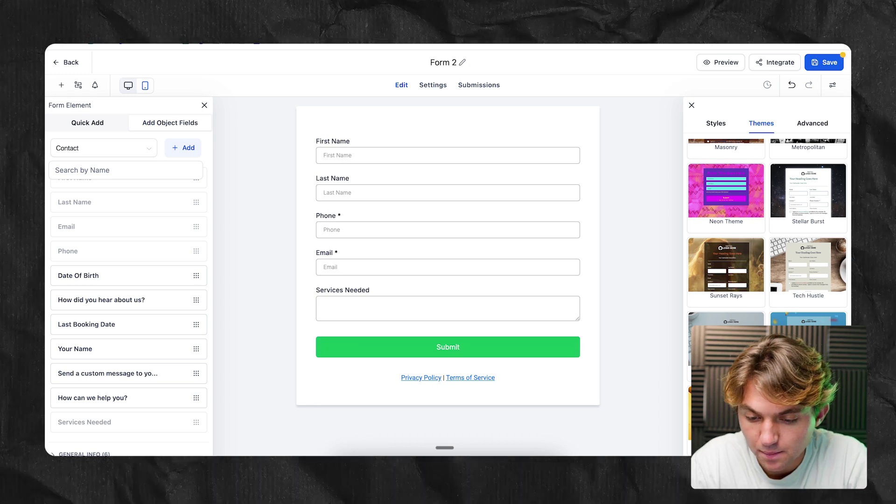
left_click(448, 346)
left_click(737, 319)
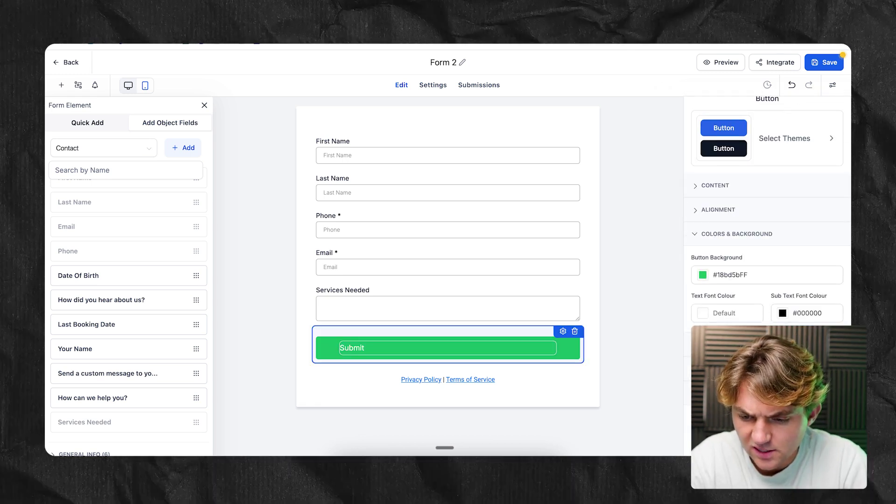
left_click(702, 275)
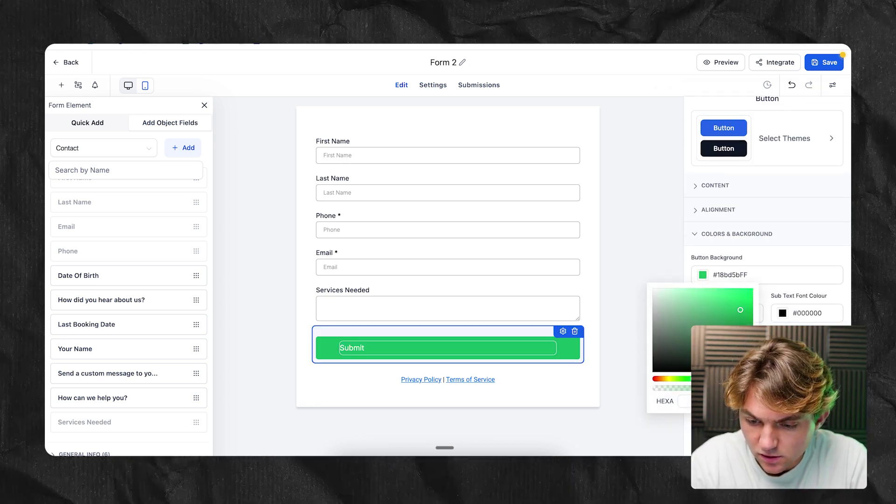
left_click(720, 378)
left_click(639, 327)
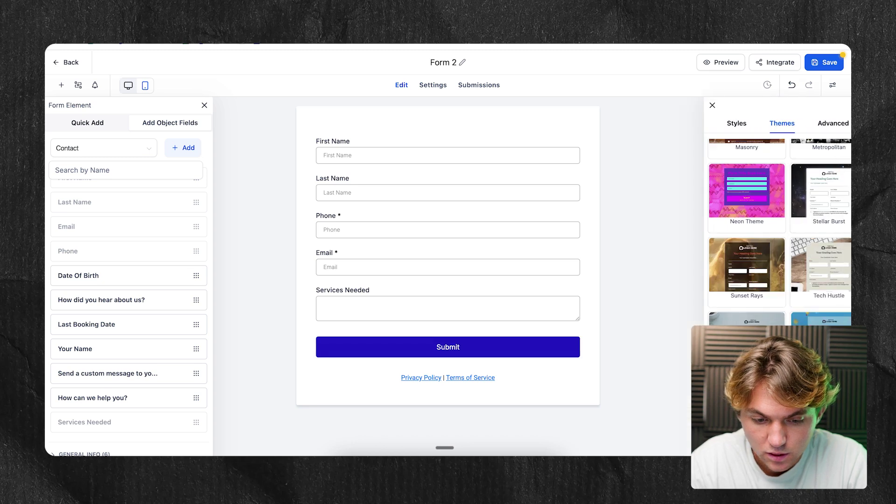
- Add the Address element between the Email and Services Needed fields, check the form's layout, and save the form
left_click(447, 157)
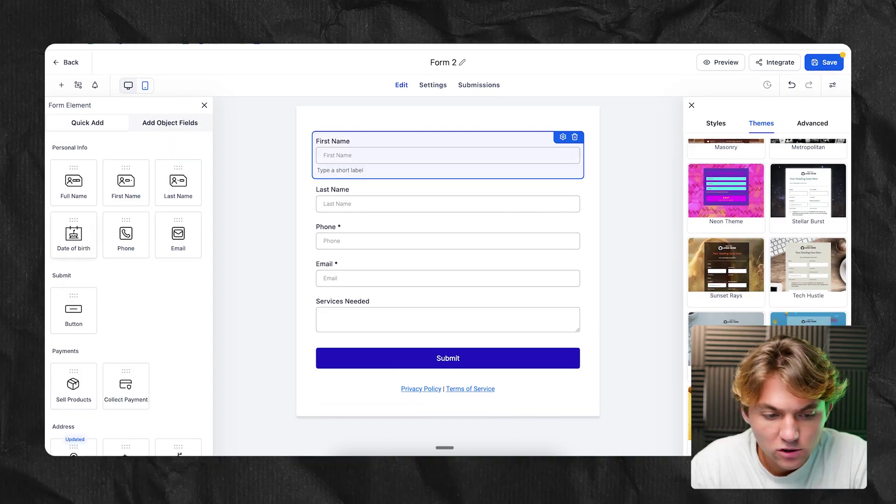
scroll(128, 290, "down", 2)
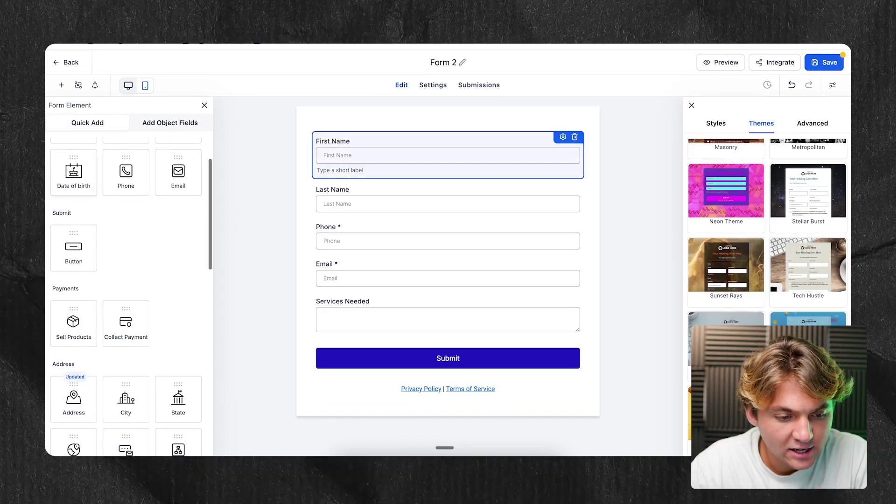
scroll(129, 290, "up", 2)
scroll(126, 280, "down", 3)
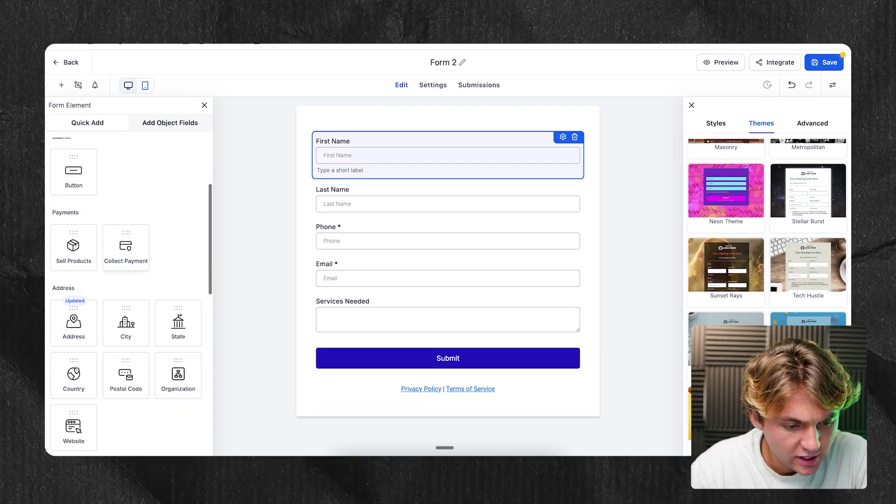
left_click_drag(74, 321, 355, 329)
scroll(448, 275, "down", 2)
key("Escape")
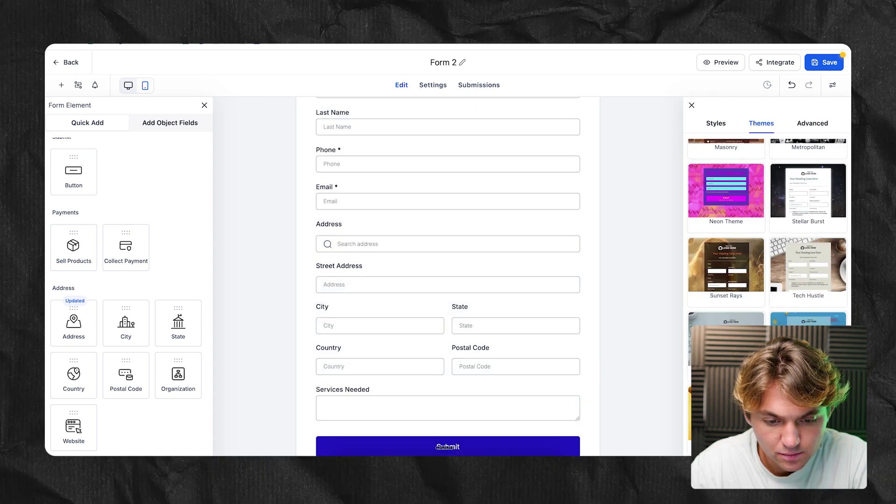
scroll(448, 275, "down", 2)
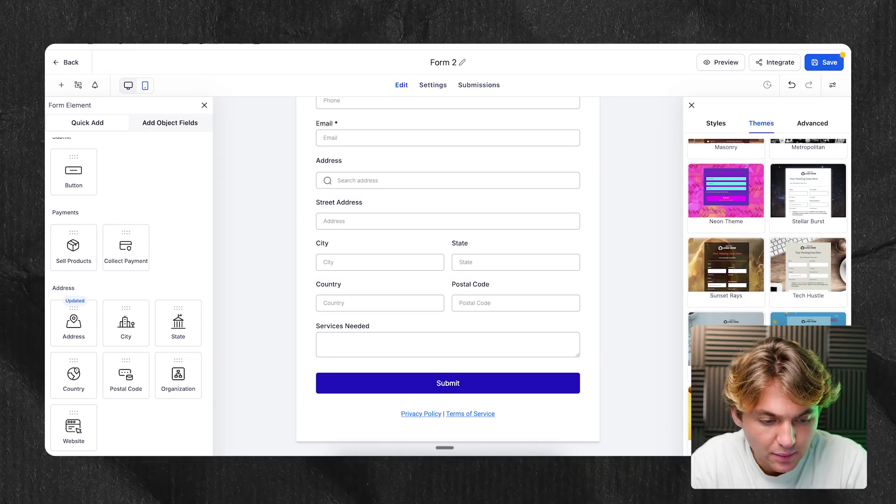
scroll(448, 280, "up", 4)
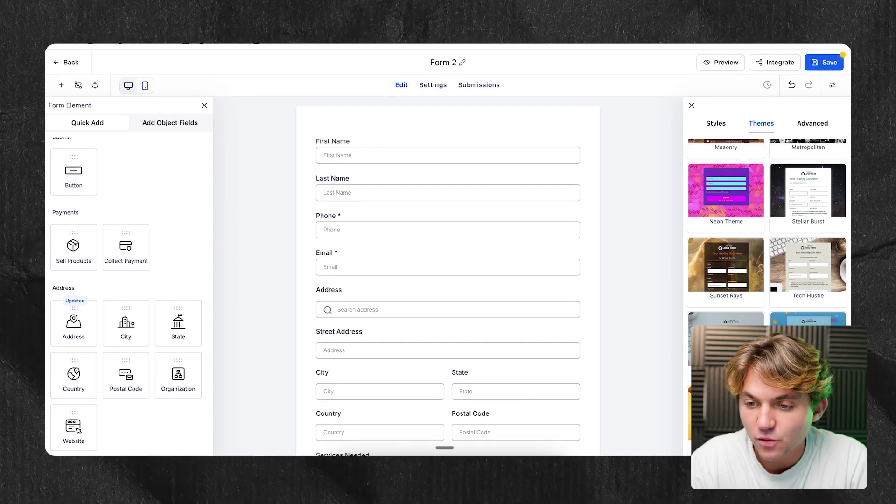
key("ctrl+s")
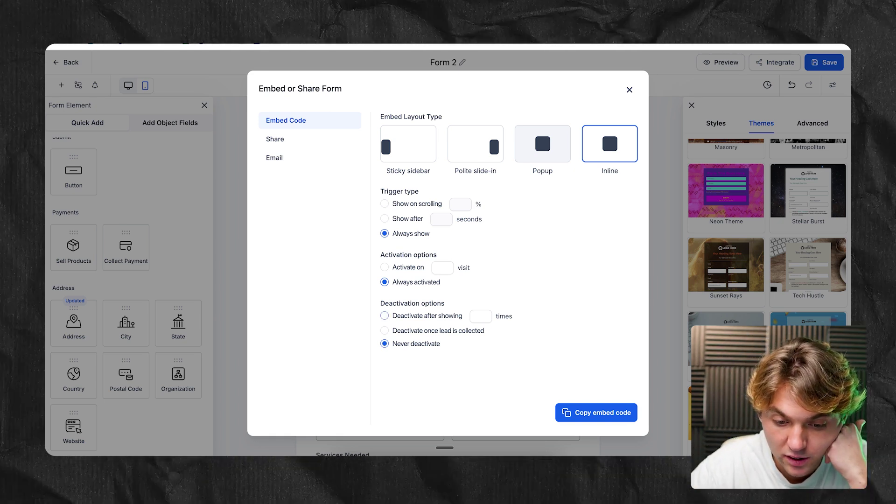
- Select the Popup embed layout and look through the form's Share and Email options
left_click(543, 143)
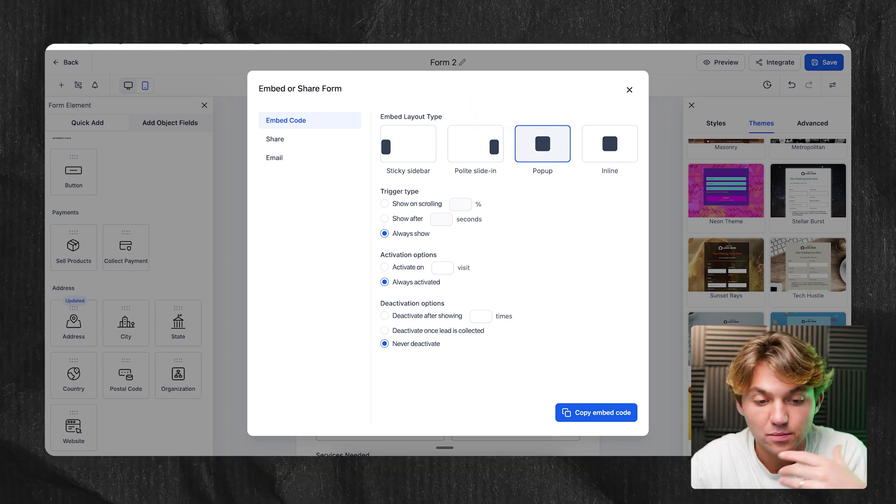
left_click(309, 138)
left_click(309, 157)
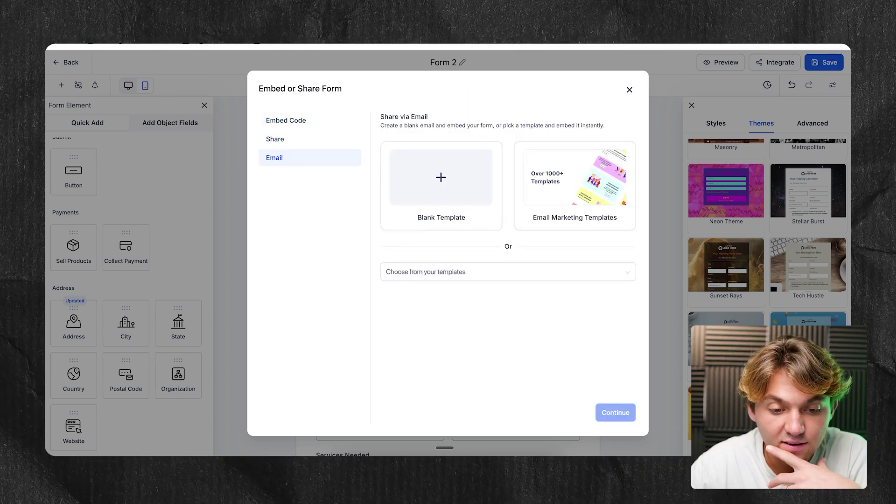
left_click(309, 138)
left_click(309, 120)
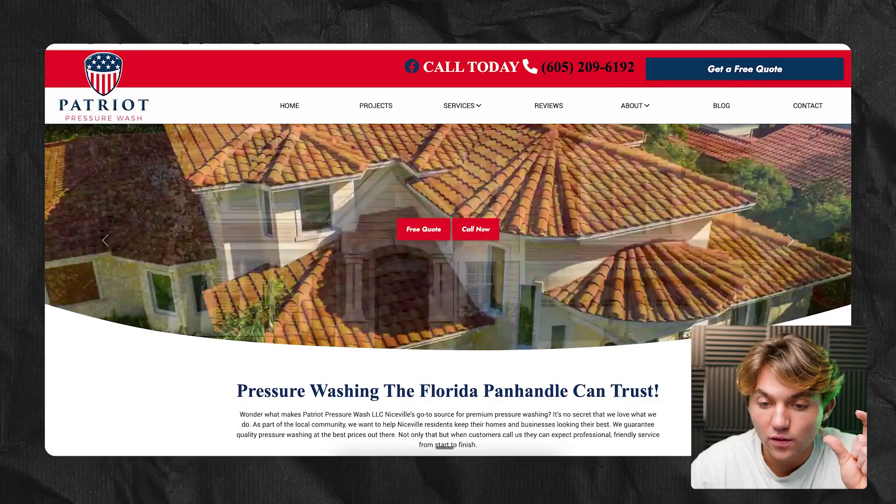
- Examine the contact form on the Patriot Pressure Wash website as a candidate for replacement
scroll(448, 252, "down", 10)
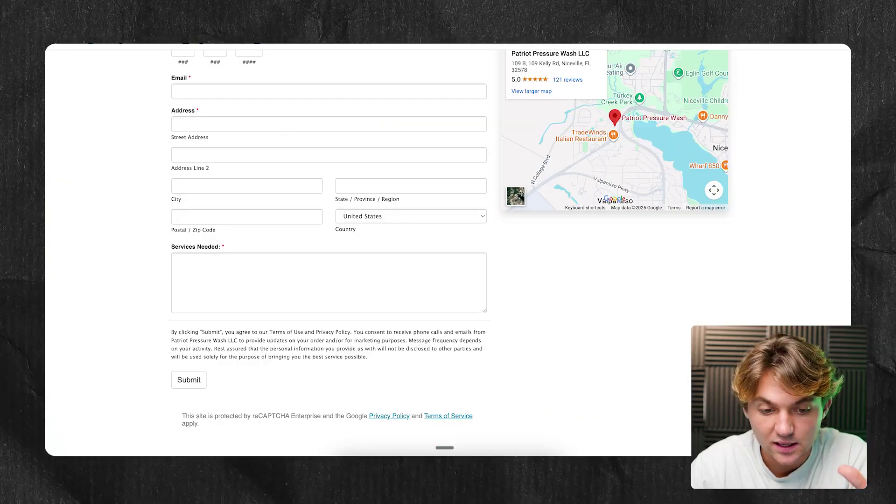
scroll(448, 252, "up", 3)
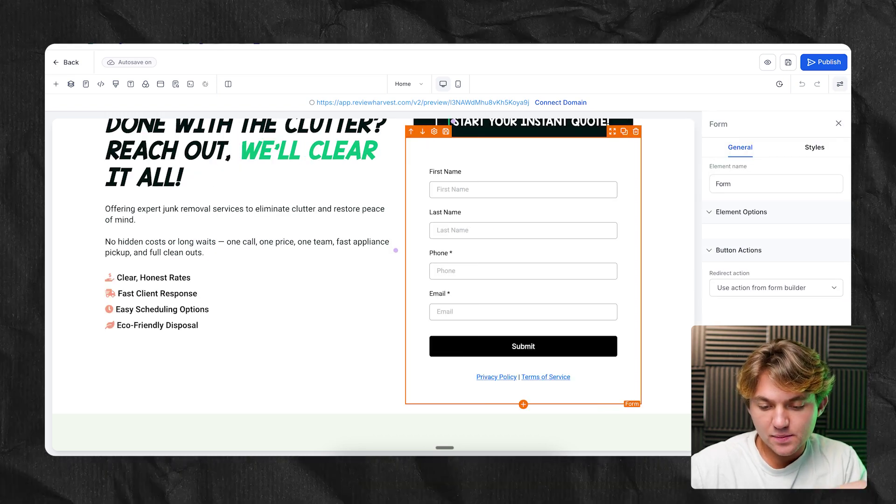
- Try adding a Form element that shows Form 2 below the existing quote form, and delete it again
left_click(56, 84)
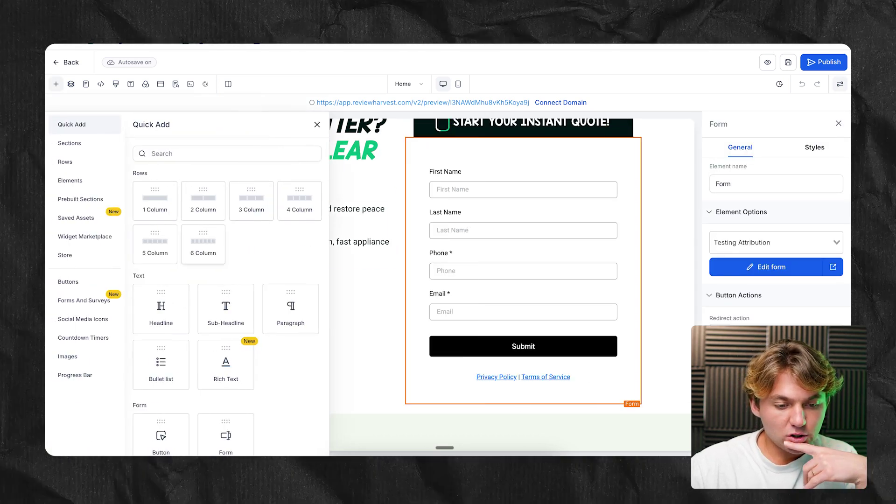
scroll(225, 262, "down", 4)
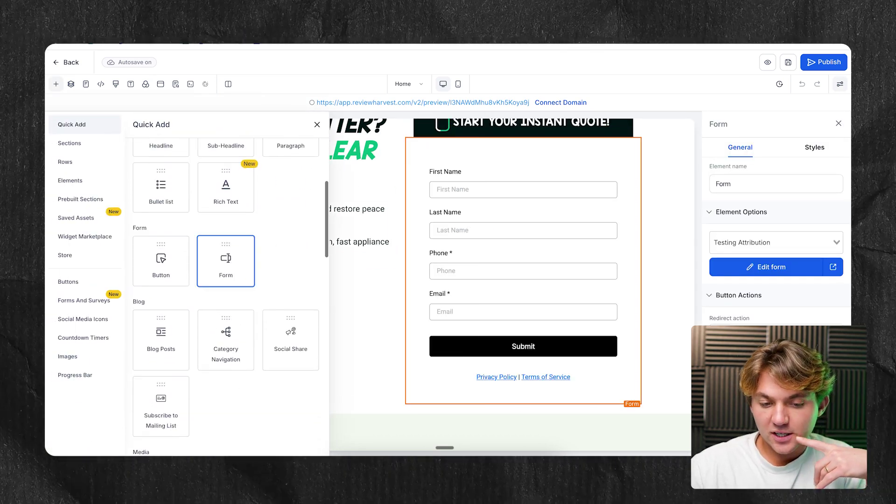
left_click(225, 261)
left_click(447, 216)
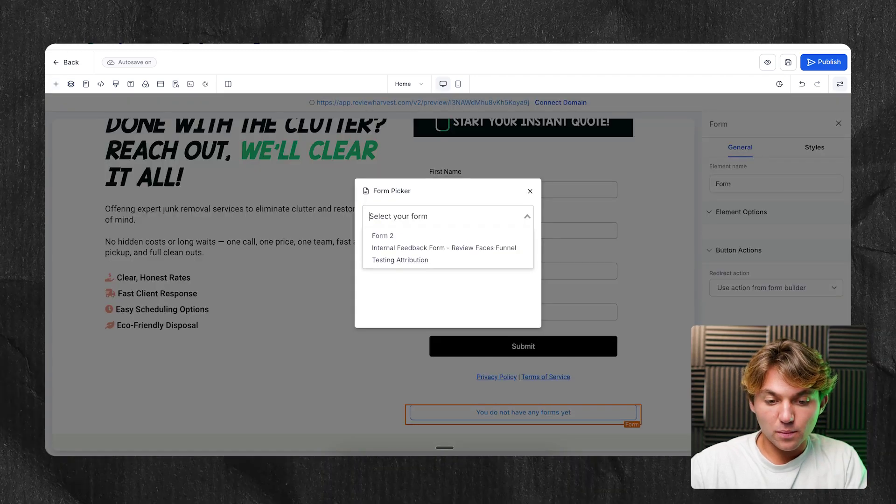
left_click(387, 234)
scroll(396, 286, "down", 4)
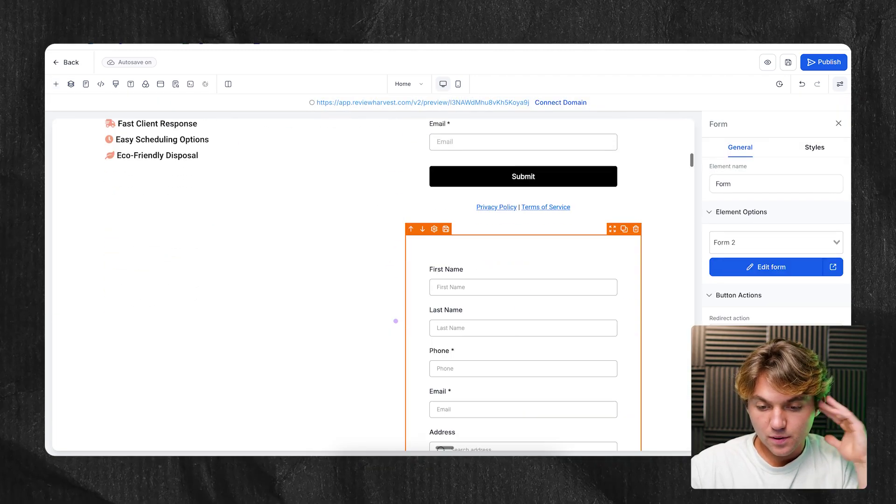
scroll(396, 280, "down", 1)
scroll(395, 273, "up", 1)
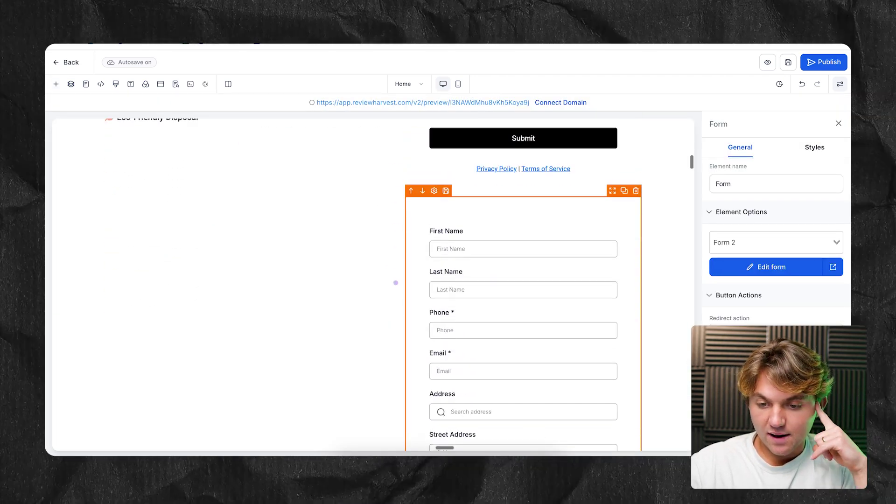
key("Delete")
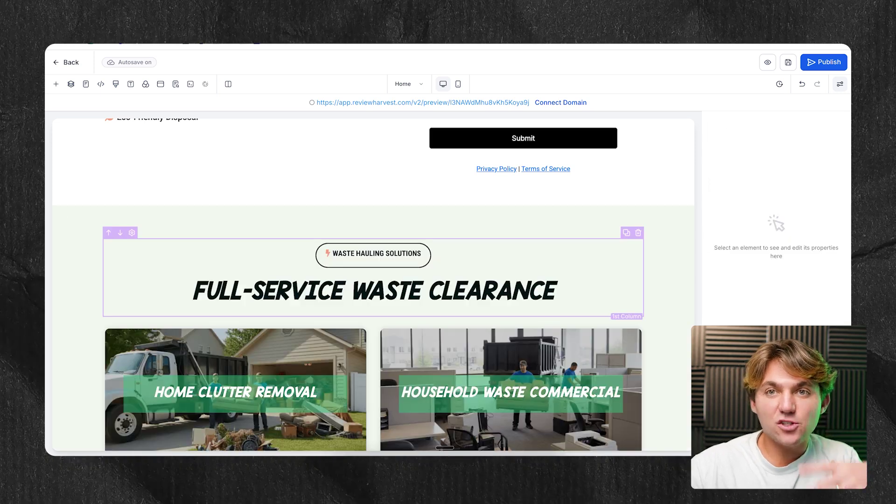
- Add a custom Code element in a new row below the quote form and save Form 2's inline embed code in it
scroll(513, 187, "up", 1)
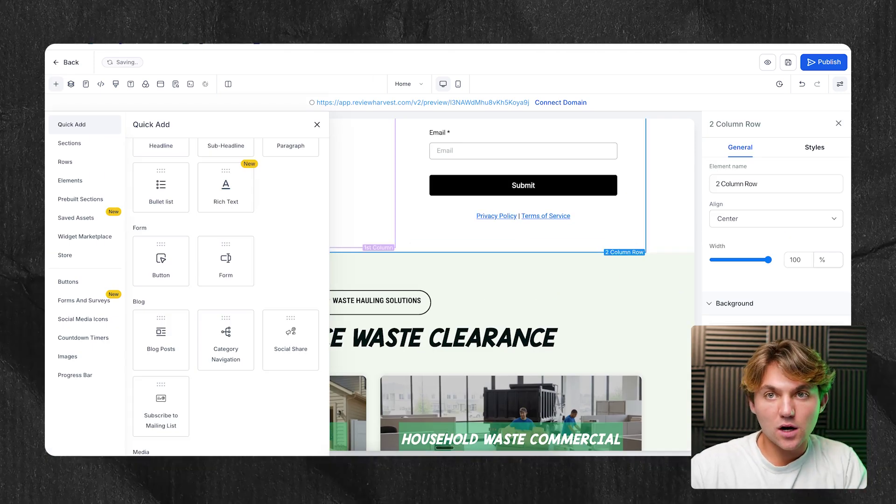
scroll(225, 294, "down", 10)
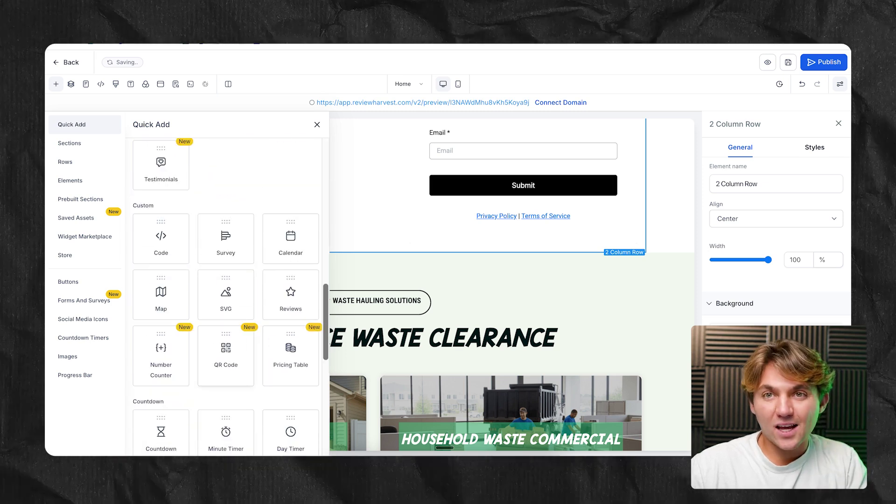
left_click(161, 238)
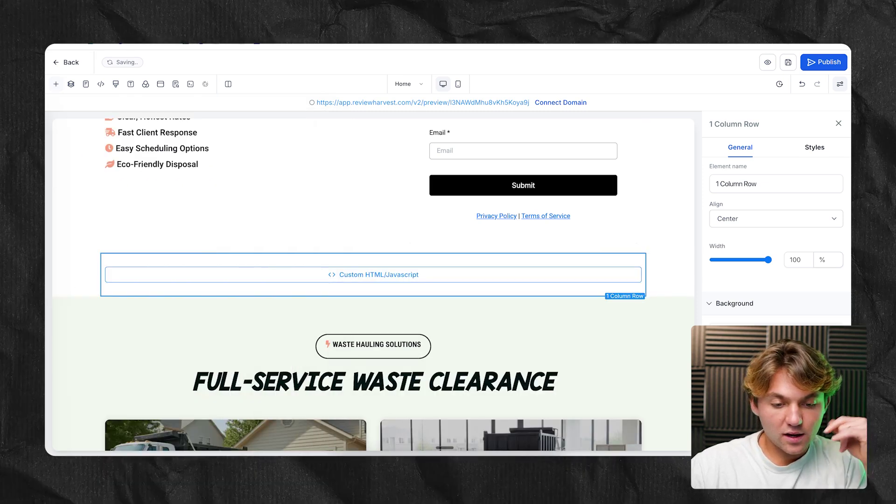
left_click(372, 274)
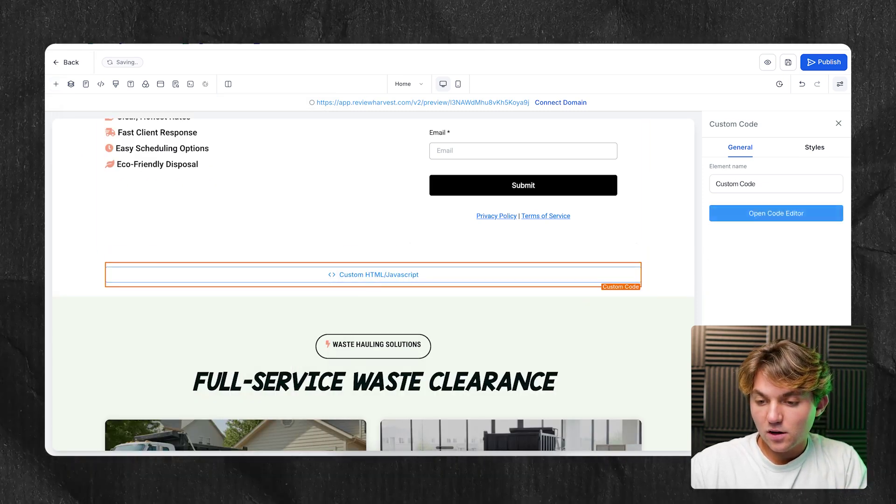
left_click(776, 212)
key("ctrl+v")
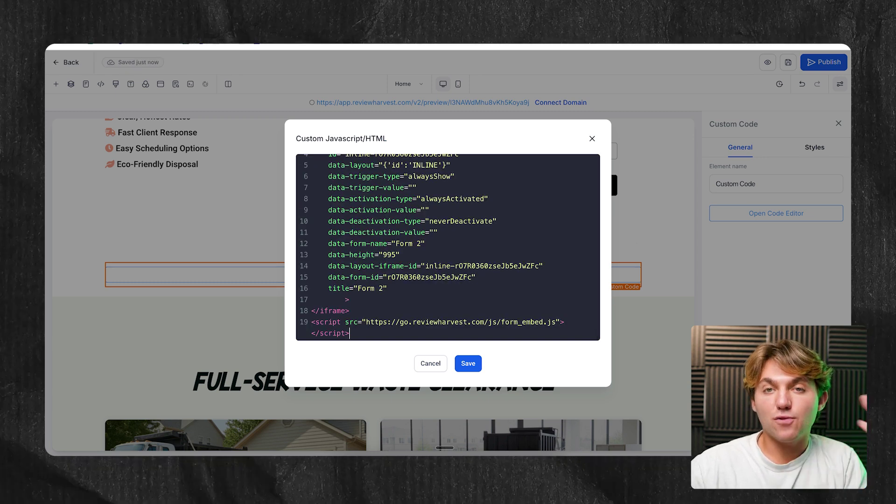
left_click(468, 363)
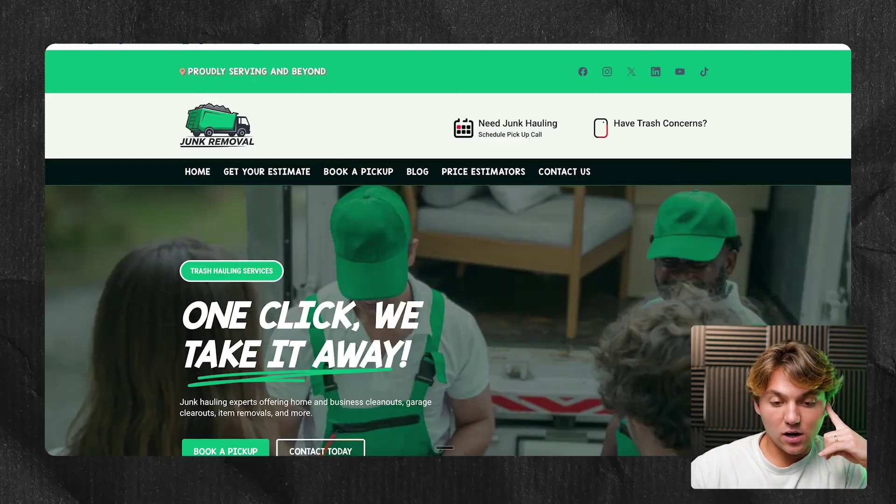
- Preview the Junk Haulers page and check the fields and Submit button of the embedded contact form
scroll(447, 250, "down", 8)
scroll(448, 249, "up", 5)
scroll(448, 247, "down", 15)
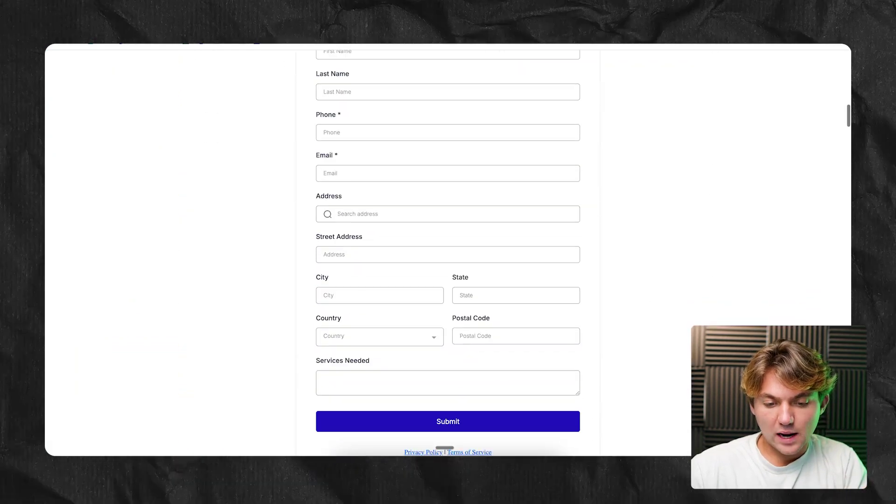
scroll(448, 247, "down", 3)
scroll(448, 247, "up", 4)
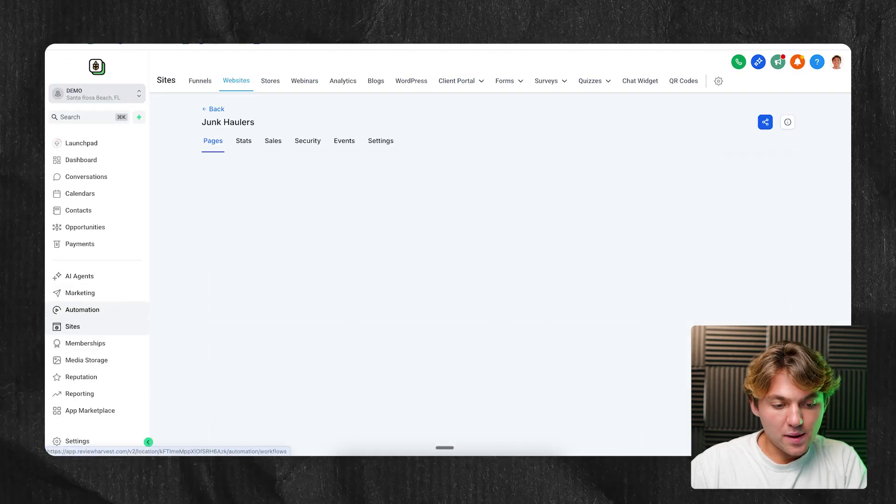
- Create a new automation workflow from scratch
left_click(82, 309)
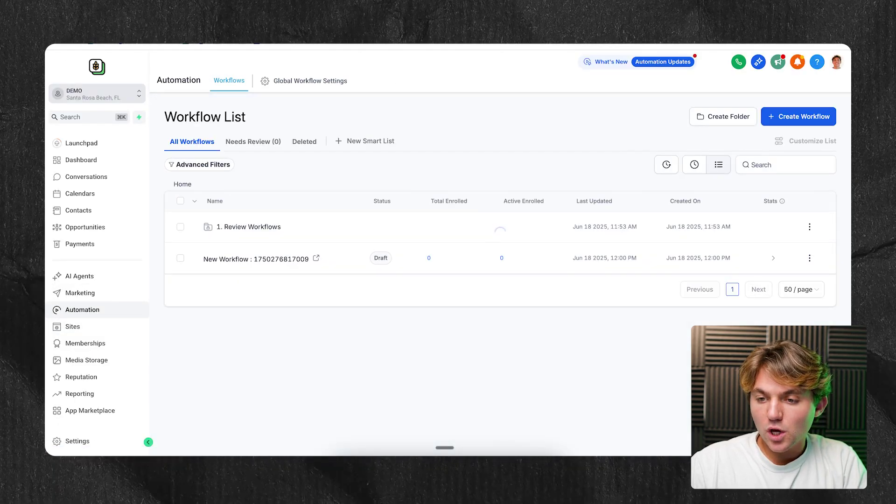
left_click(798, 116)
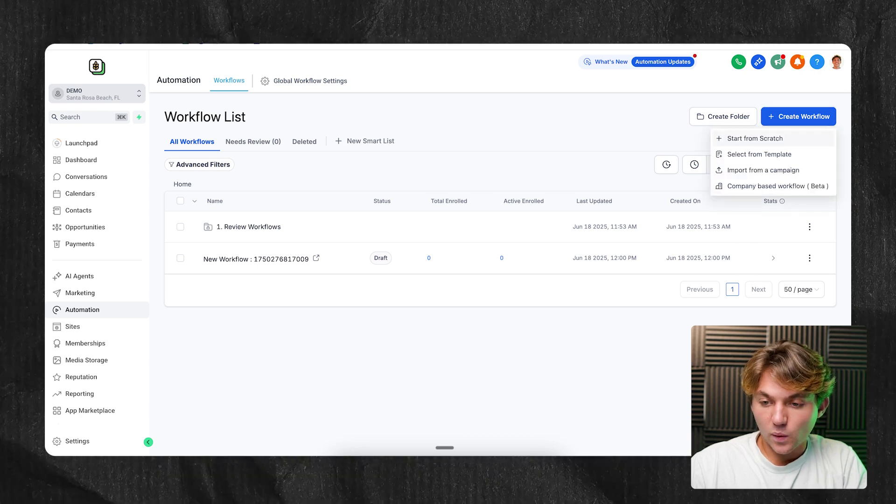
left_click(755, 138)
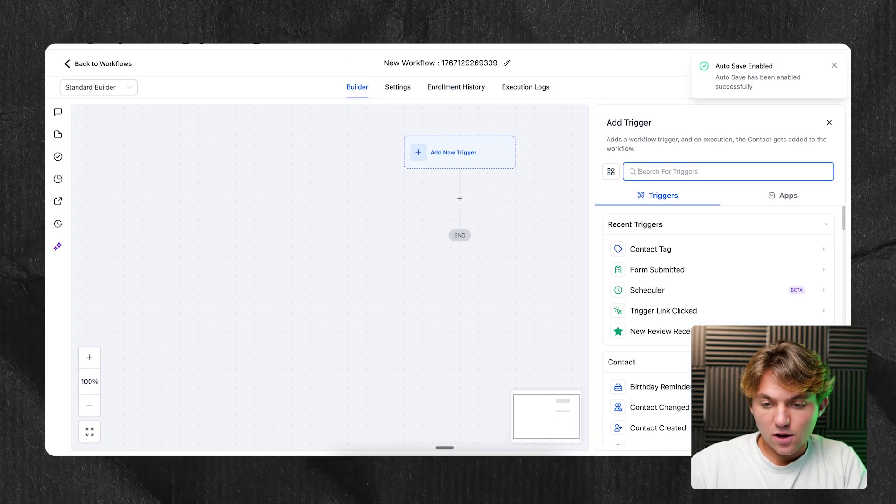
- Add a Form Submitted trigger with a "Form is" filter set to Form 2, and keep the trigger
type("form")
left_click(812, 248)
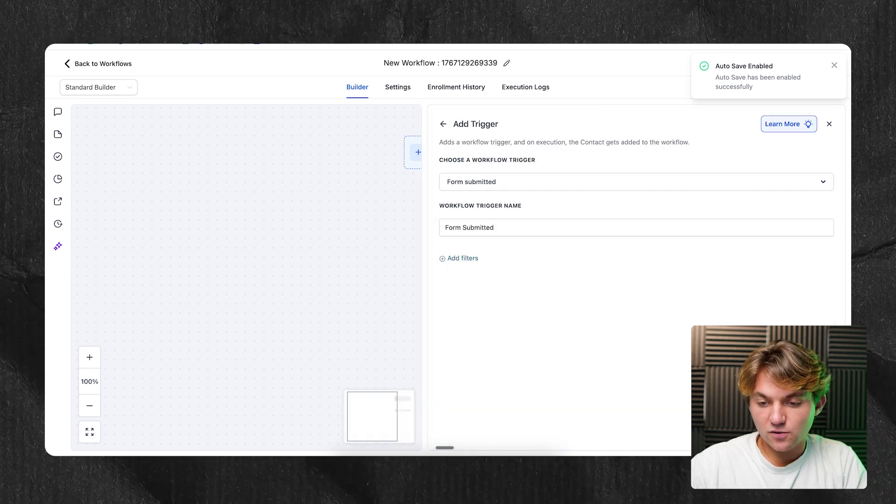
left_click(462, 258)
left_click(536, 270)
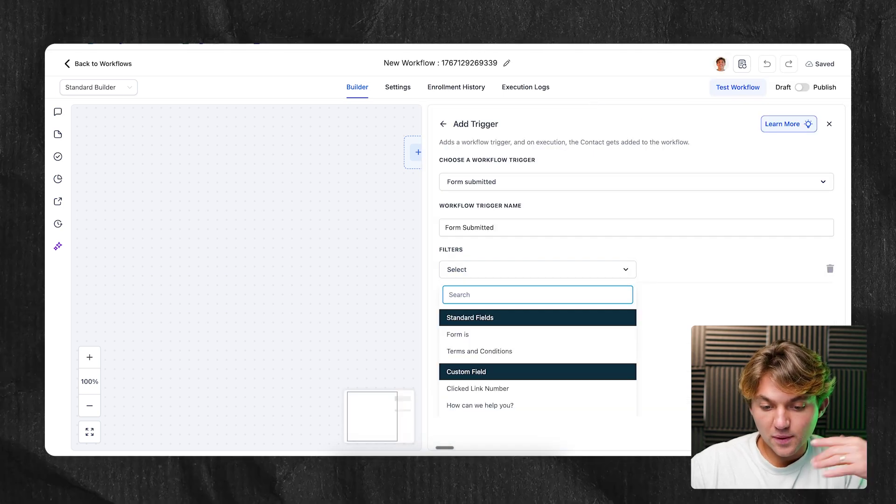
left_click(458, 334)
left_click(706, 270)
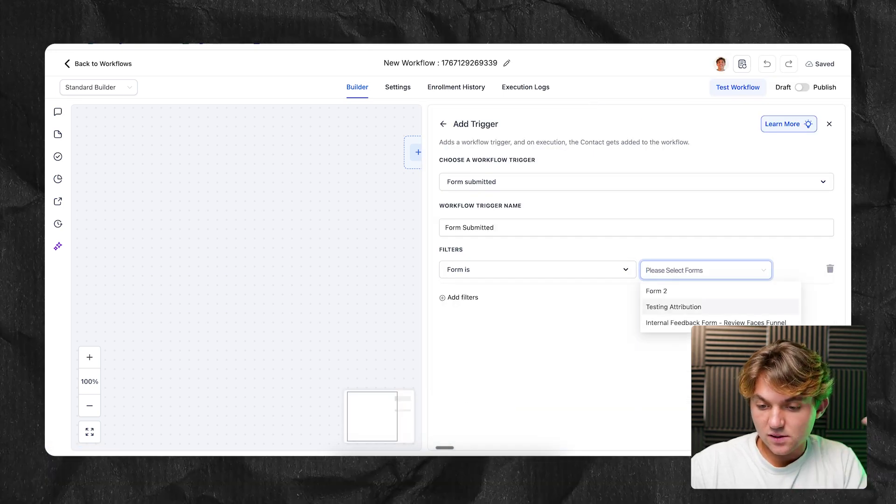
left_click(673, 307)
left_click(656, 290)
key("Escape")
key("Escape")
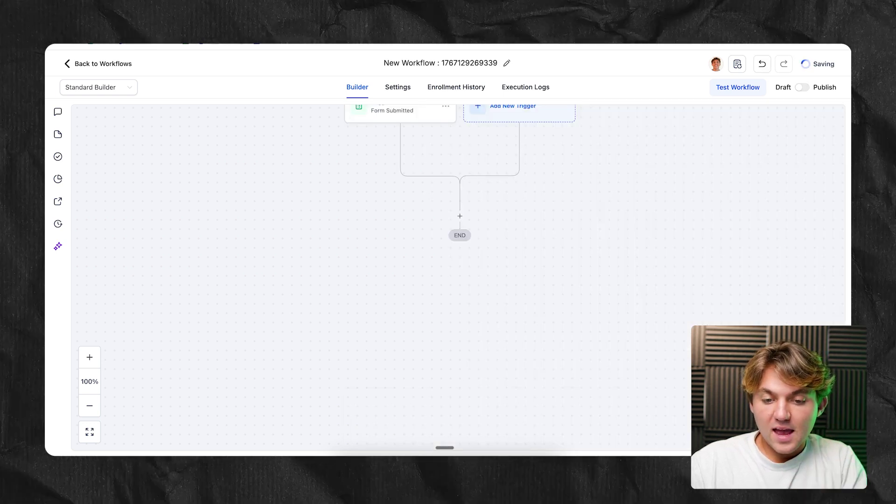
- Add a Send Internal Notification action after the trigger, with type SMS and user type All Users
left_click(459, 216)
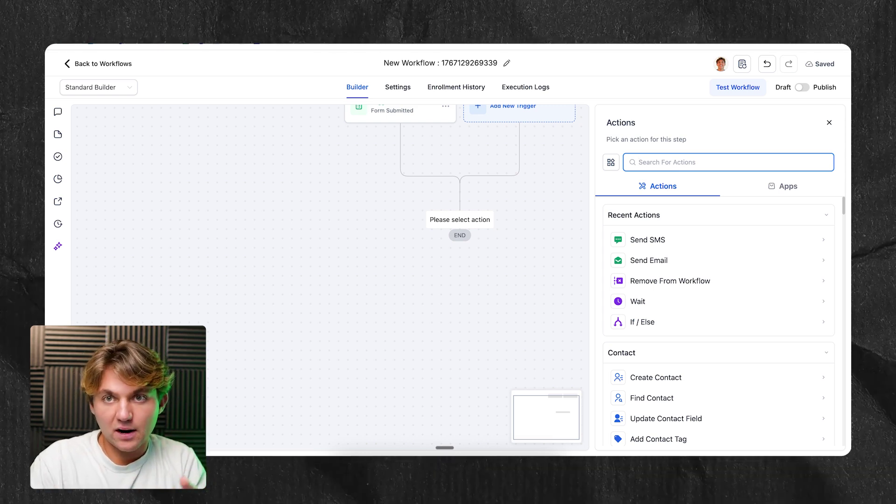
type("in")
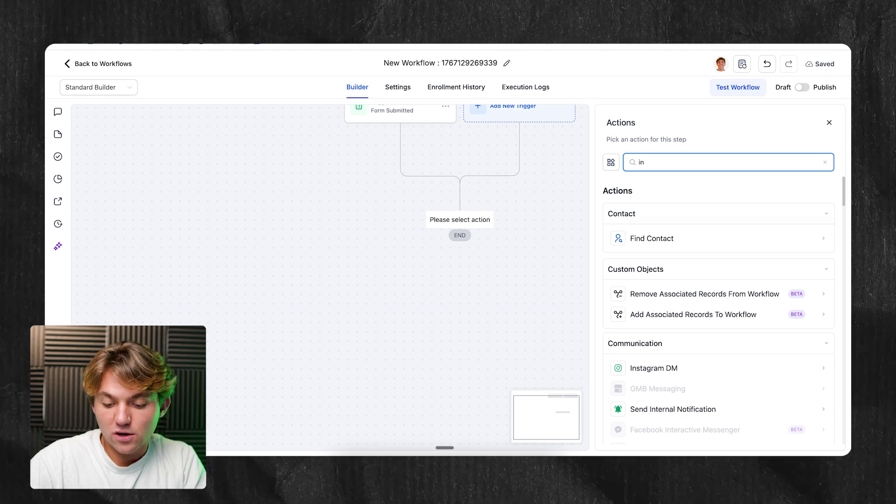
type("te")
left_click(672, 238)
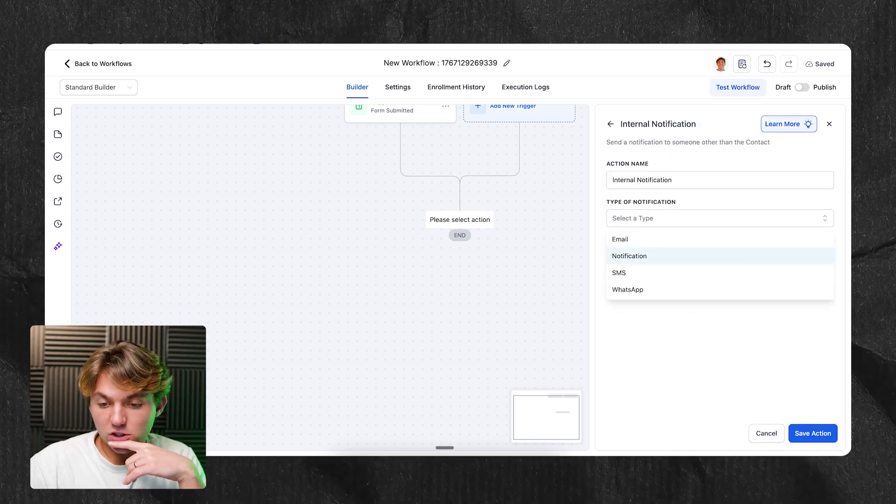
left_click(619, 273)
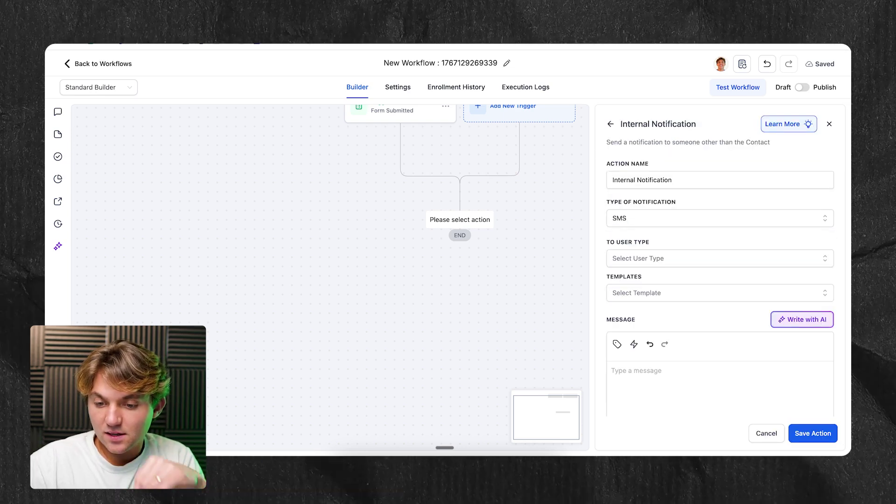
left_click(638, 258)
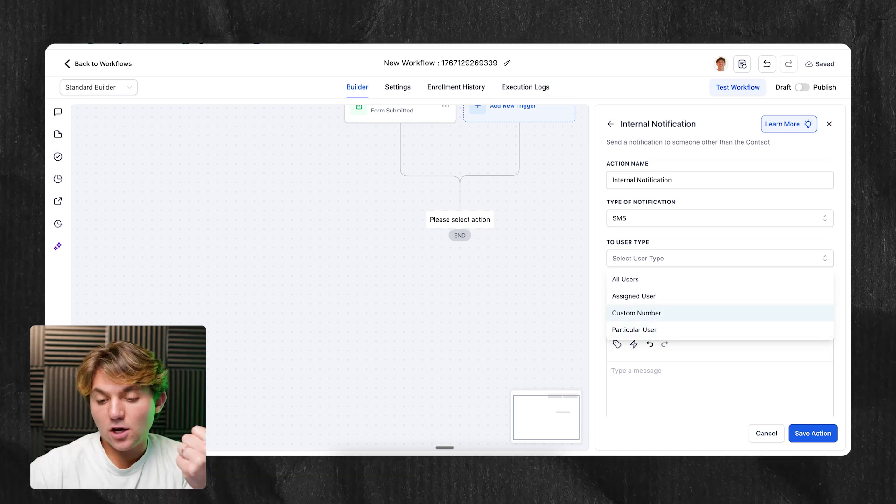
left_click(637, 312)
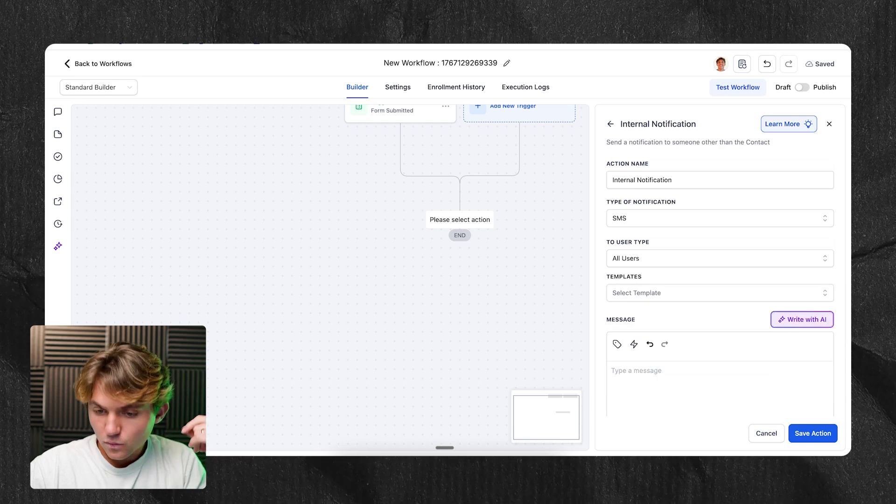
- Write the SMS message "Hey new website from Awesome Agency. Here are the details call them ASAP", followed by a "Name:" label after a blank line
scroll(718, 280, "down", 2)
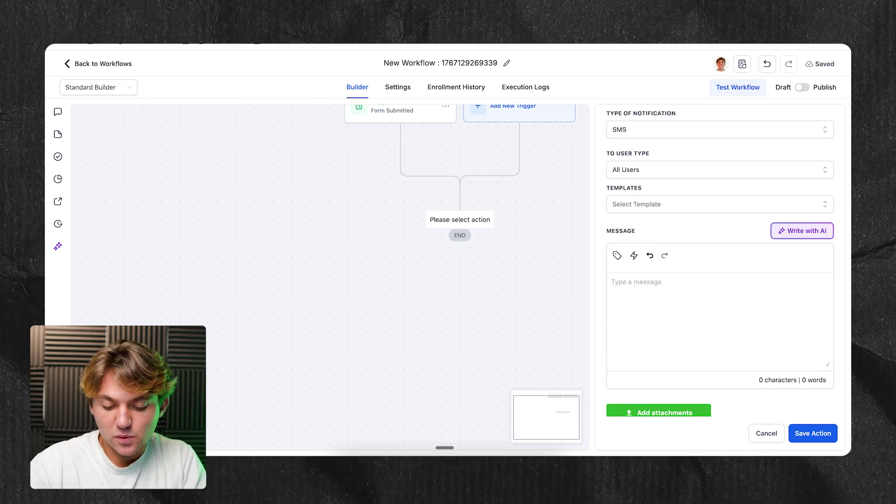
type("Hey new")
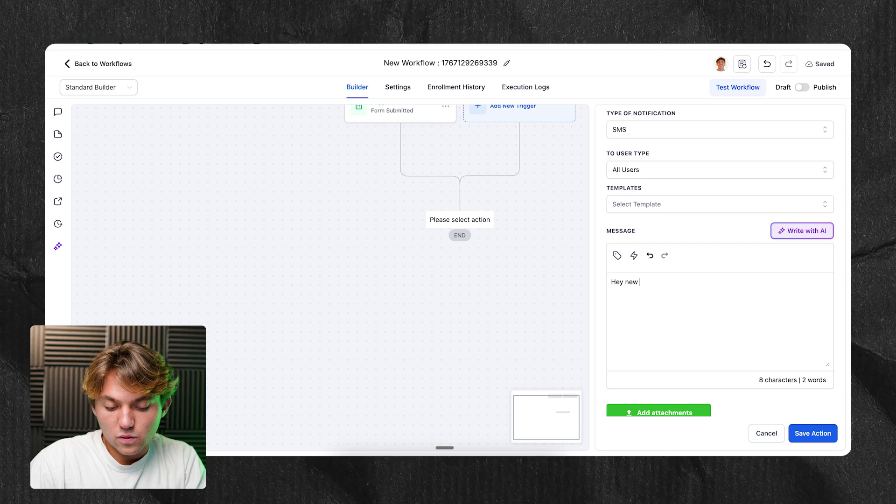
type(" webis")
key("BackSpace")
key("BackSpace")
type("site from")
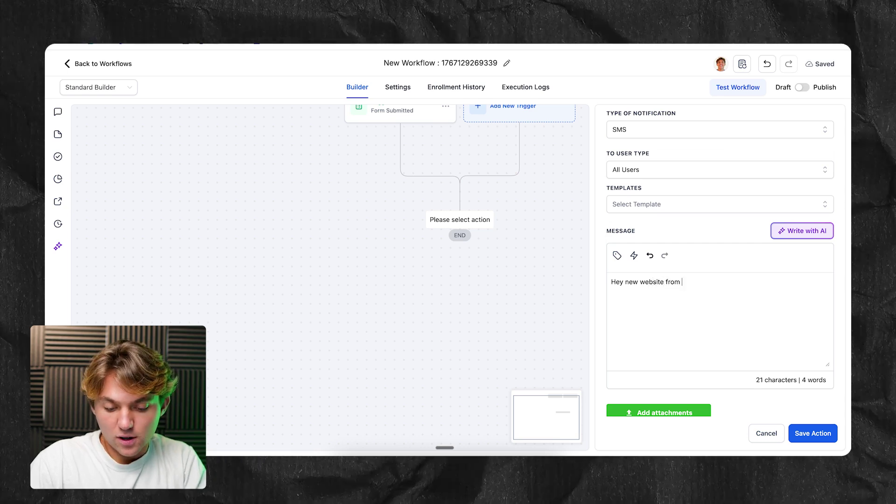
type(" Aw")
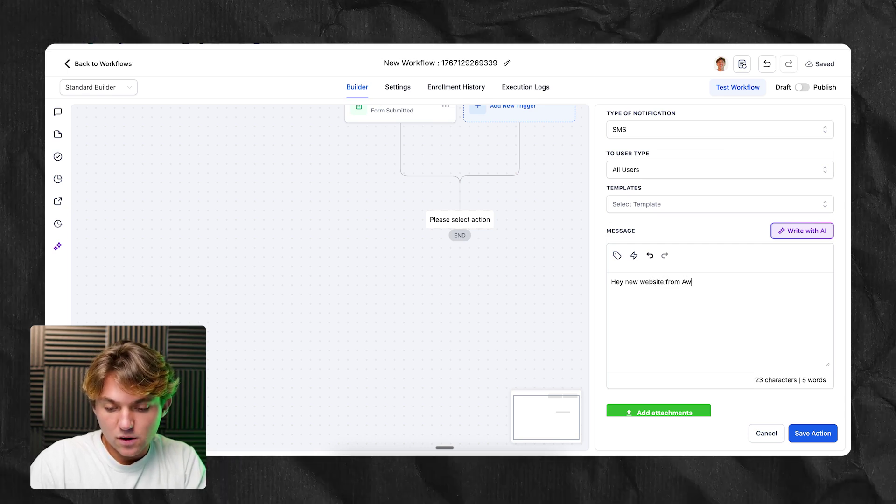
type("esome Ag")
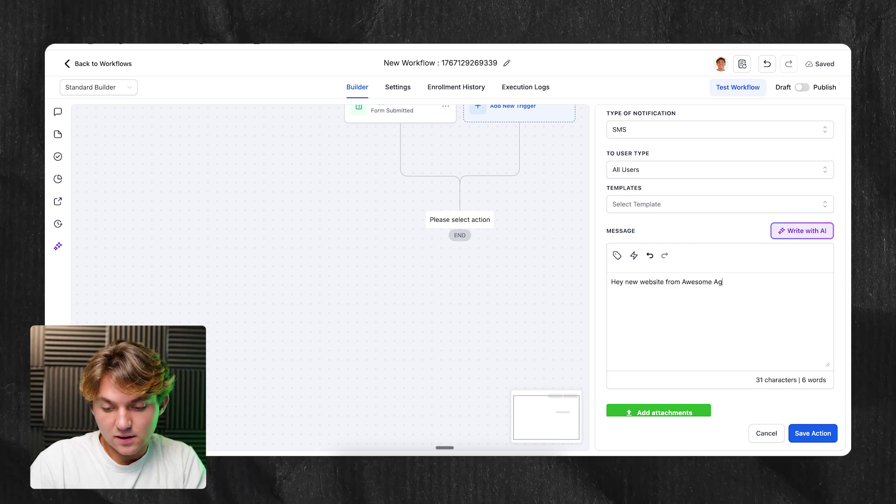
type("ency. Here are t")
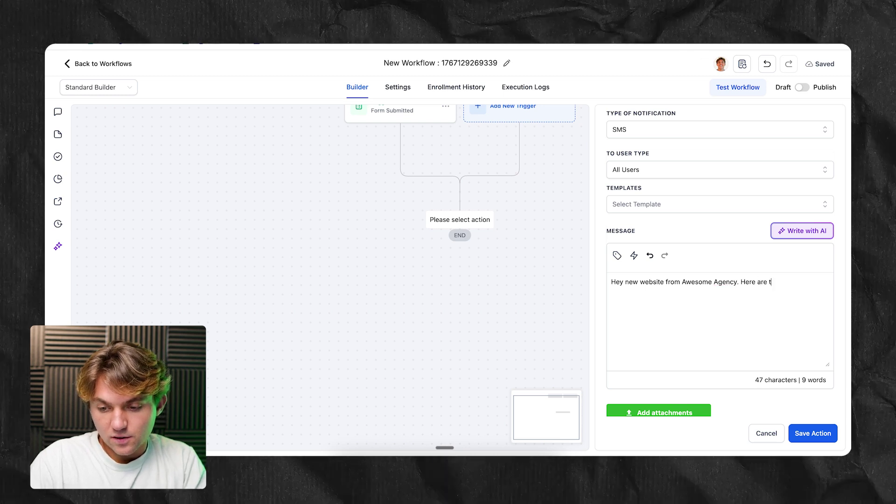
type("he details call th")
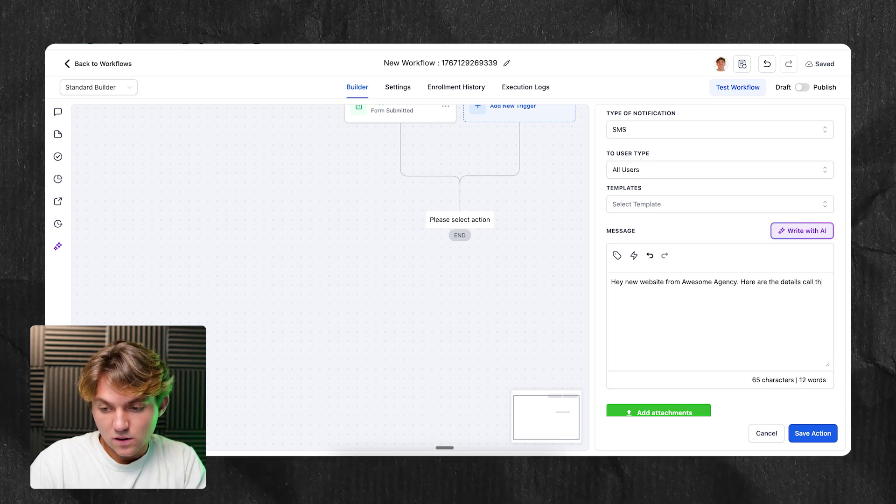
type("em ASAOName:")
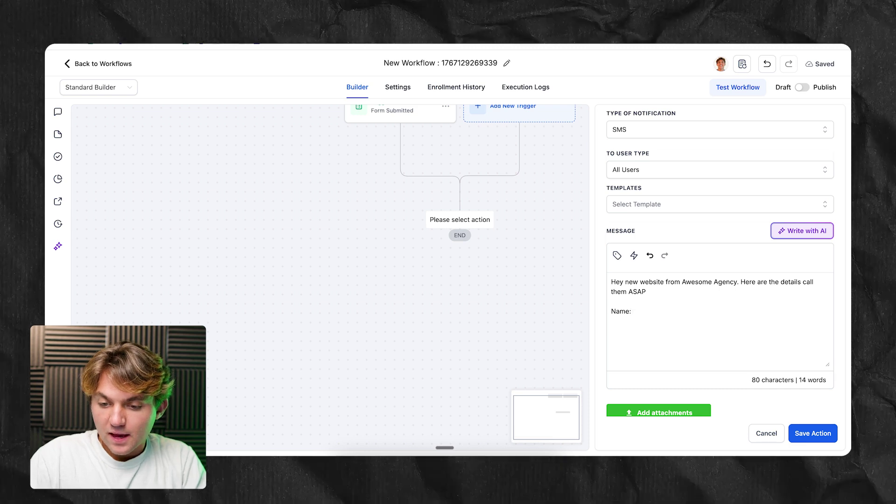
- Insert the contact's Full Name value after "Name:" and add Address, Phone Number and Email lines with {{contact.full_address}}, {{contact.phone}} and {{contact.email}}
left_click(616, 256)
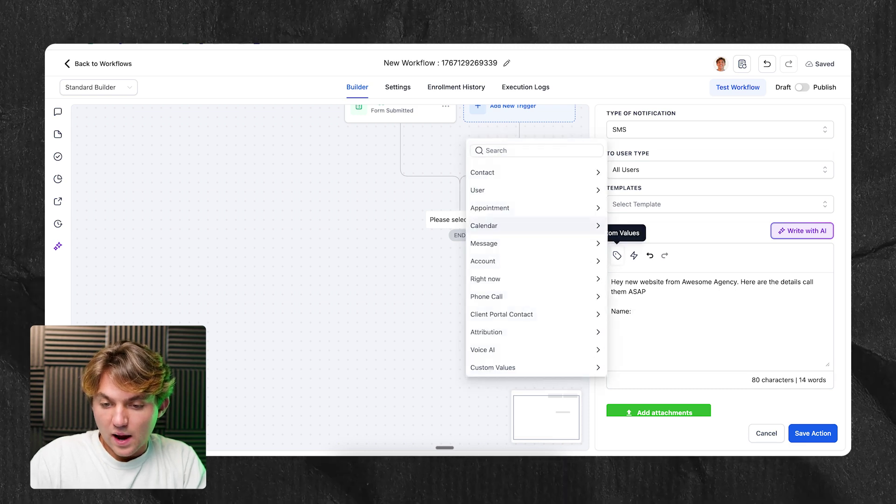
left_click(494, 172)
left_click(494, 188)
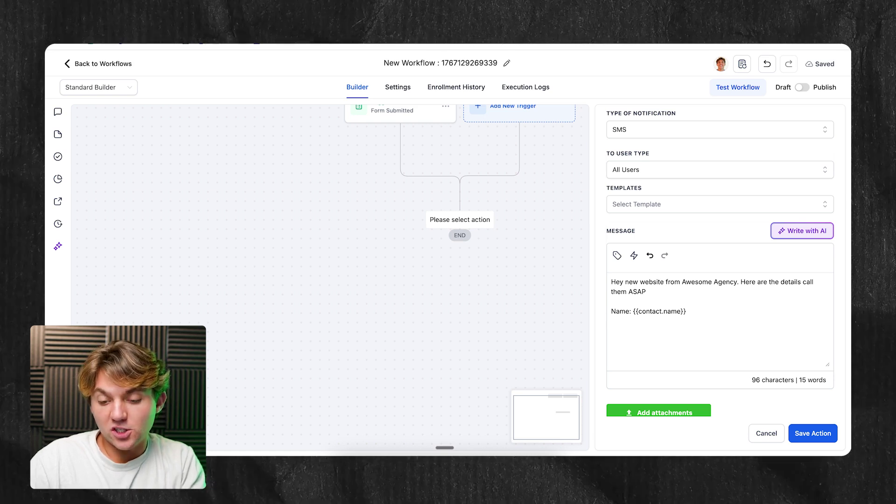
type("Address: {{contact.full_address}}")
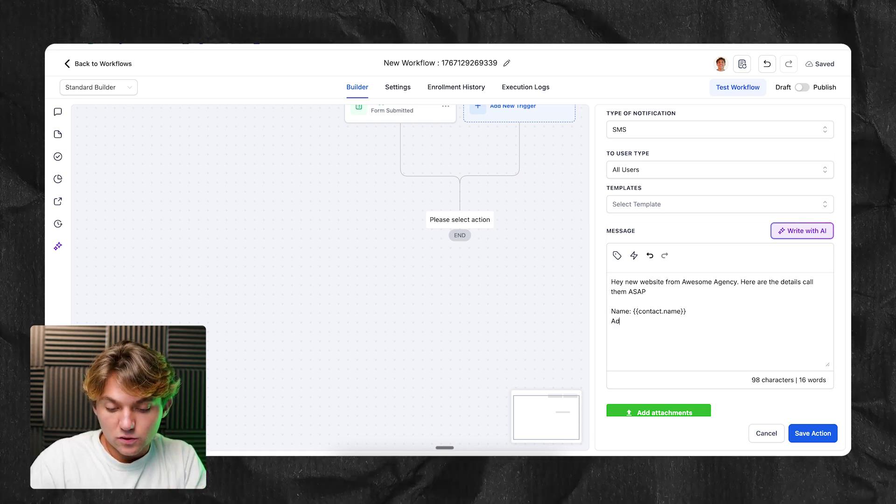
key("Return")
type("Phone Number: {{contact.phone}}")
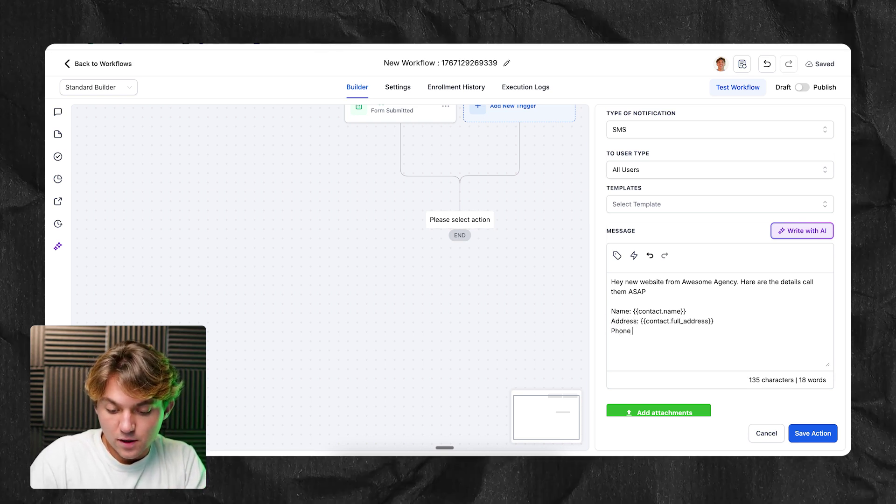
key("Return")
type("Email: {{contact.email}}")
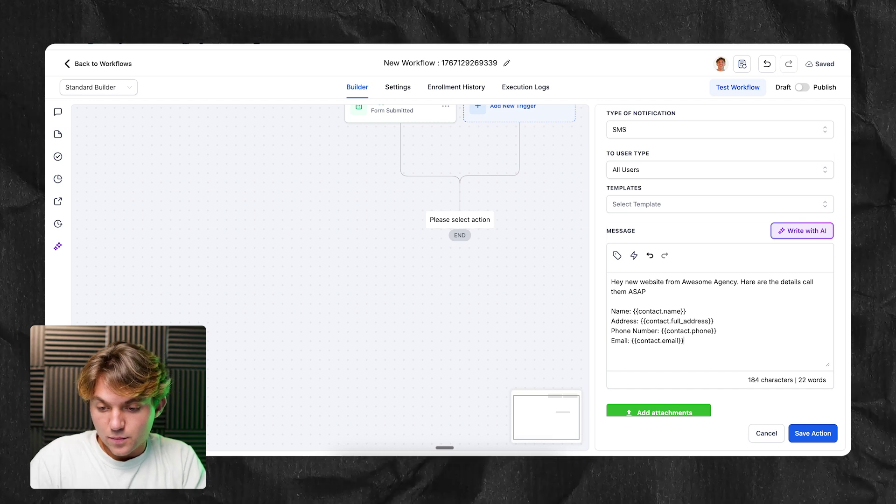
- Add a "Services Needed:" line with the contact's Services Needed custom field to the SMS message and save the notification action
key("Return")
type("SMS")
key("BackSpace")
key("BackSpace")
key("BackSpace")
type("S")
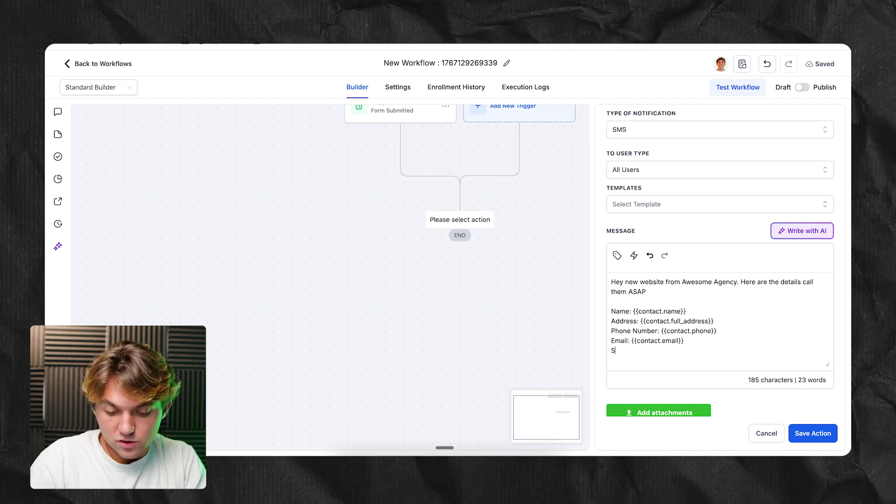
type("ervices Needed:")
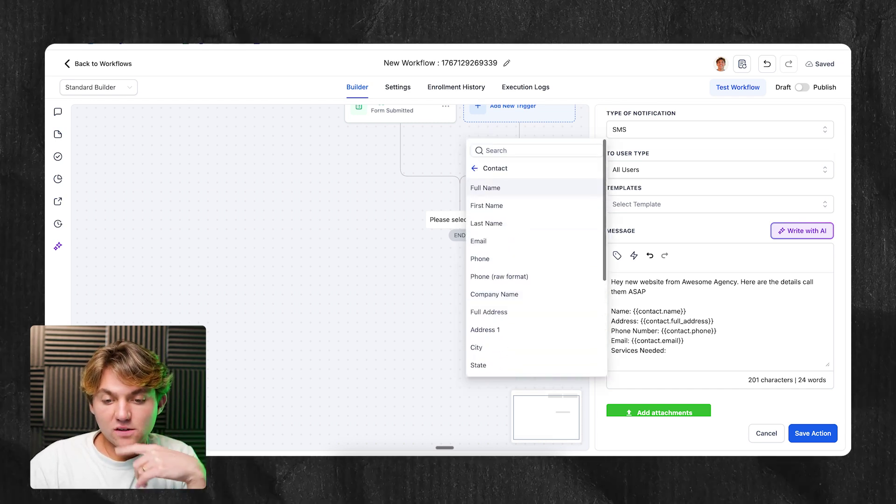
scroll(537, 279, "down", 5)
left_click(490, 365)
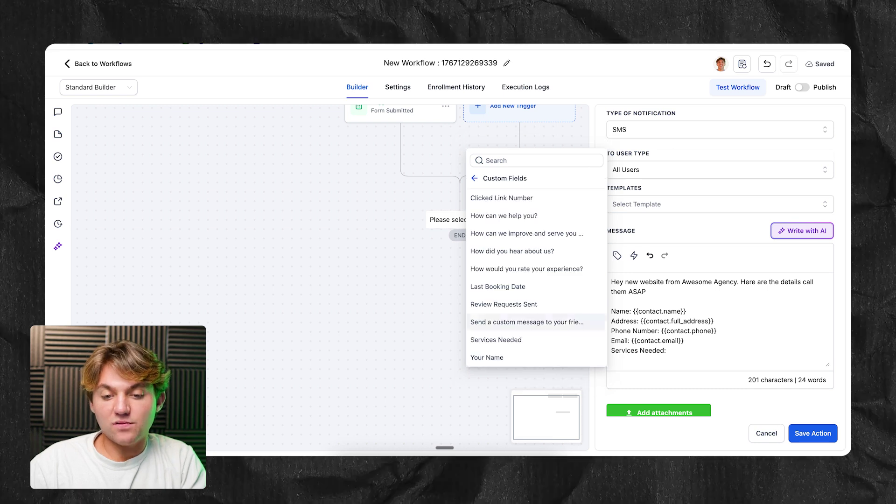
left_click(496, 340)
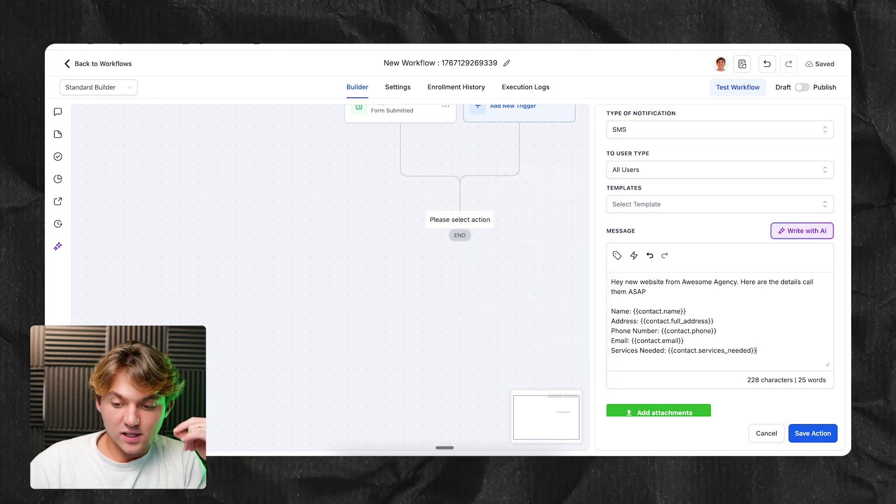
scroll(718, 280, "down", 2)
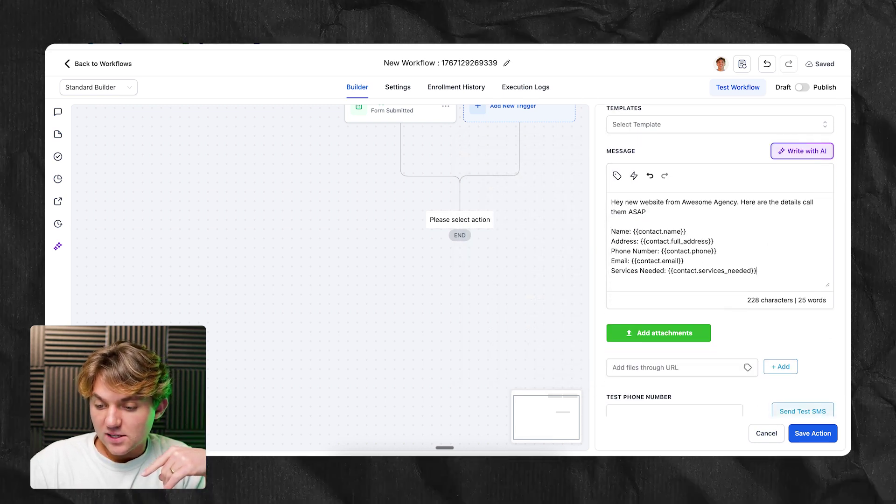
left_click(812, 433)
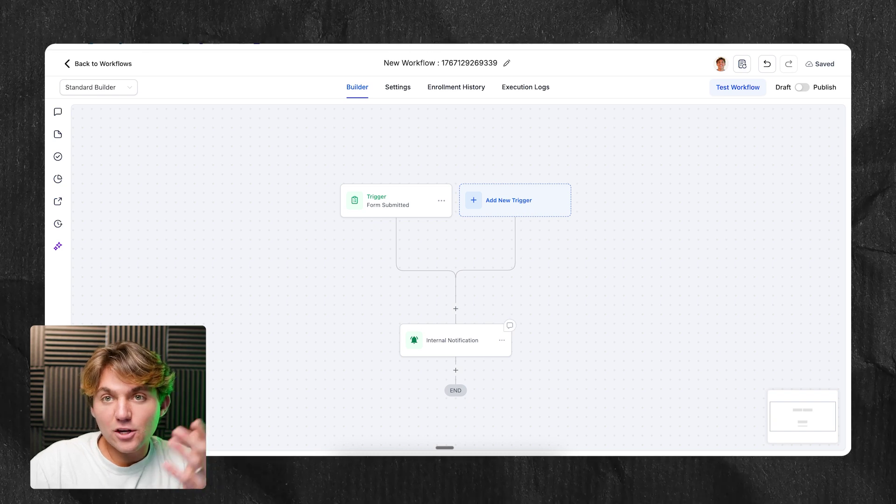
- Copy the Internal Notification below itself and make the copy an Email to All Users, with sender name, sender email and the same message
left_click(501, 340)
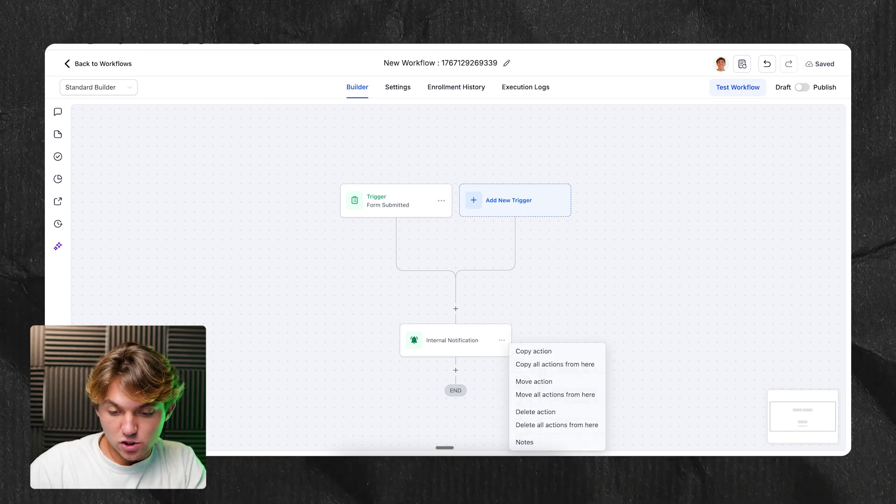
left_click(719, 215)
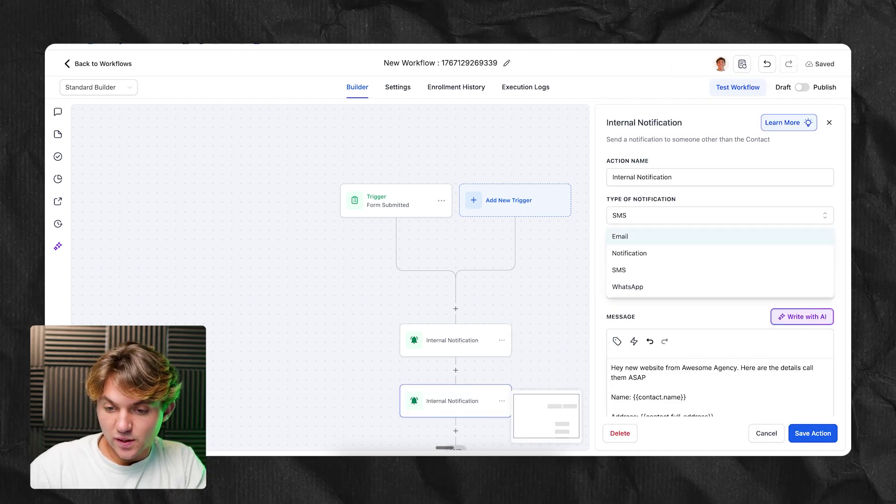
left_click(719, 236)
scroll(718, 256, "down", 10)
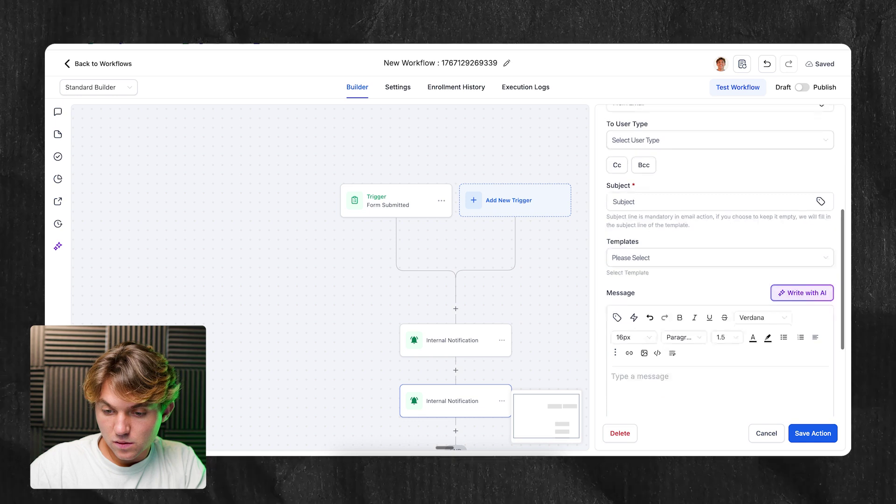
scroll(719, 256, "up", 10)
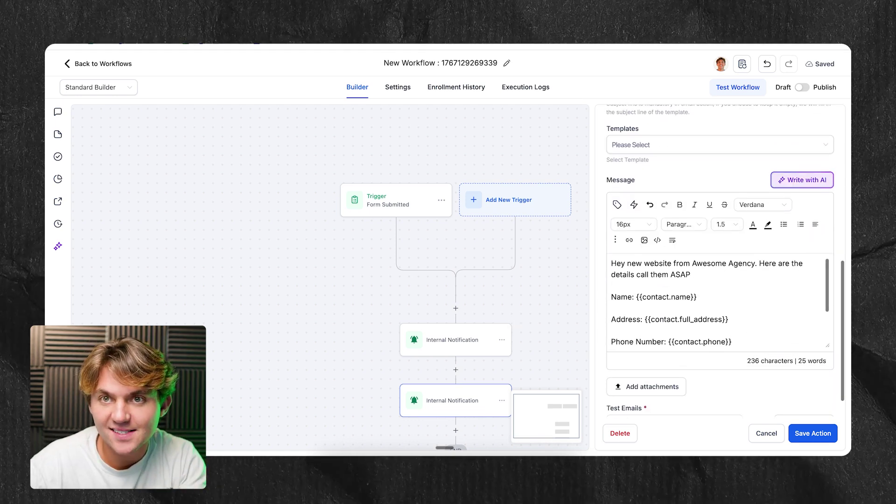
scroll(718, 256, "up", 2)
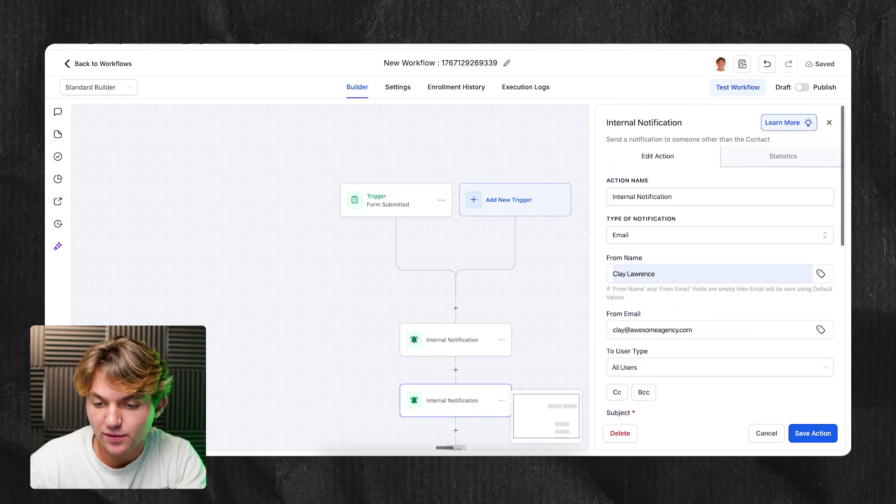
- Enter "New Lead From Awesome" as the subject of the email notification
scroll(718, 257, "down", 10)
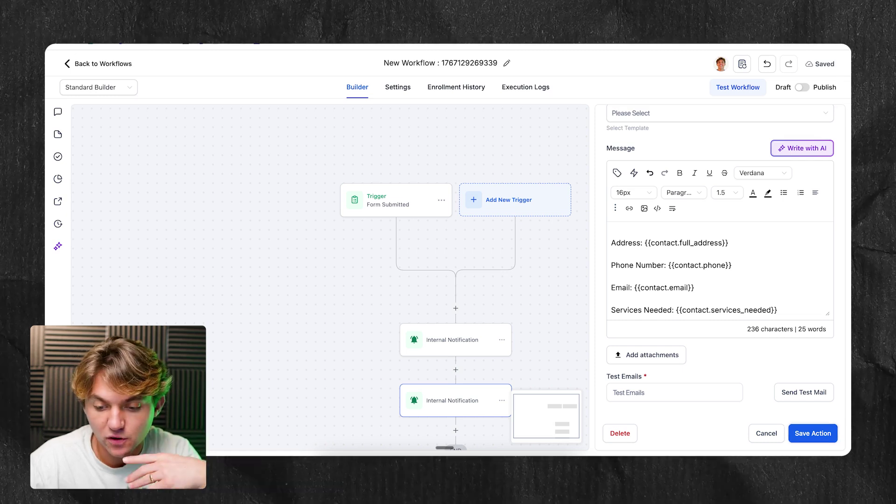
scroll(720, 260, "up", 6)
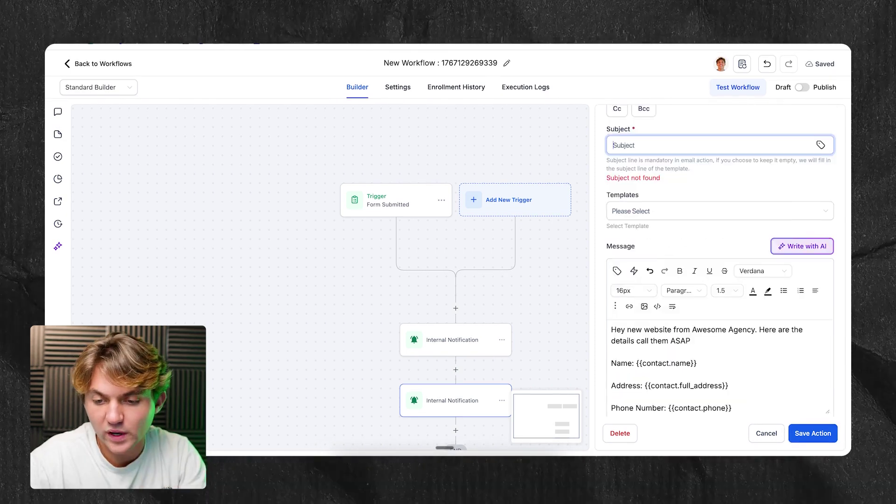
type("Ne")
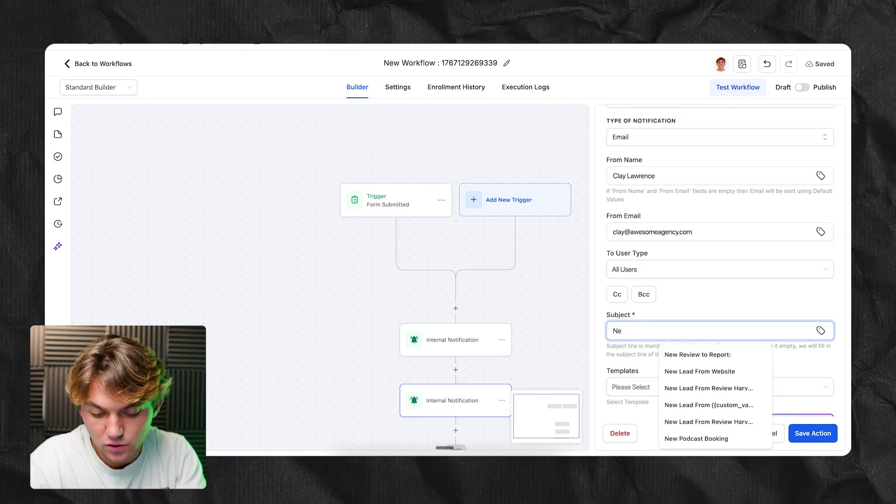
type("w Lead From")
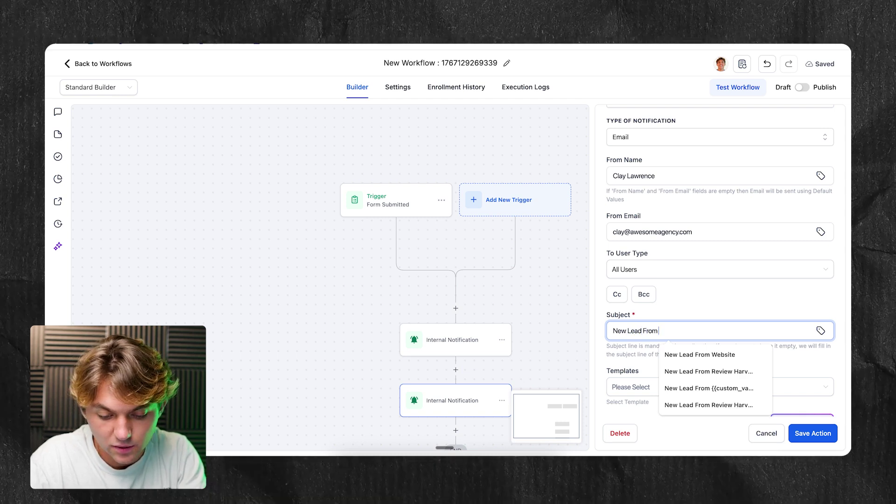
type(" Awesome")
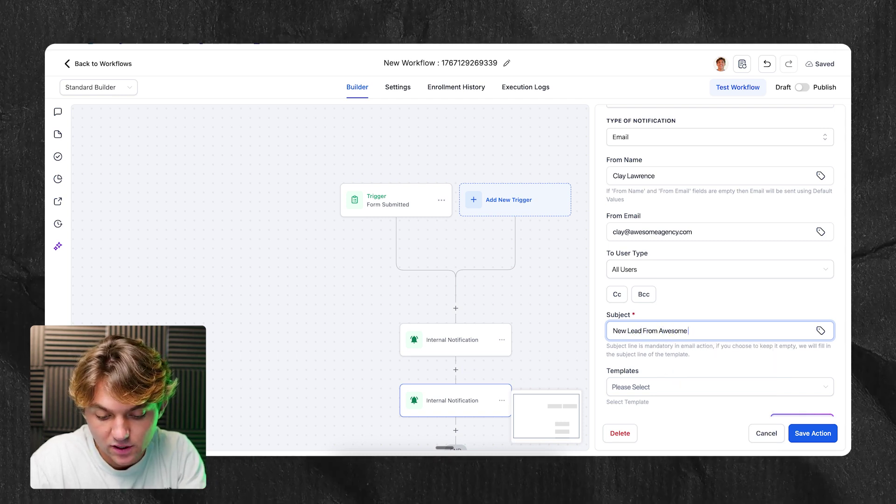